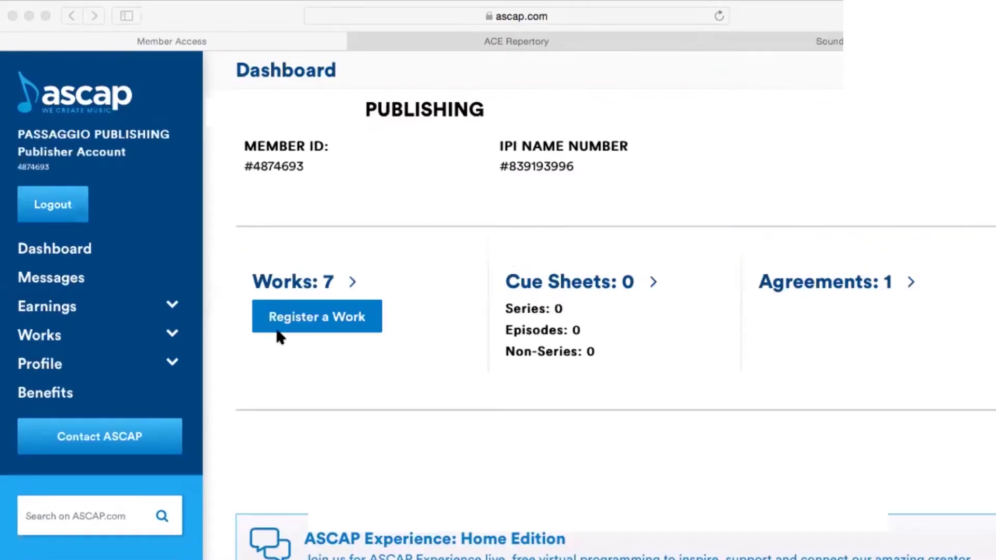
Start a new work registration with the title 'Cansada de ti'.
{"action": "left_click", "coordinate": [286, 319]}
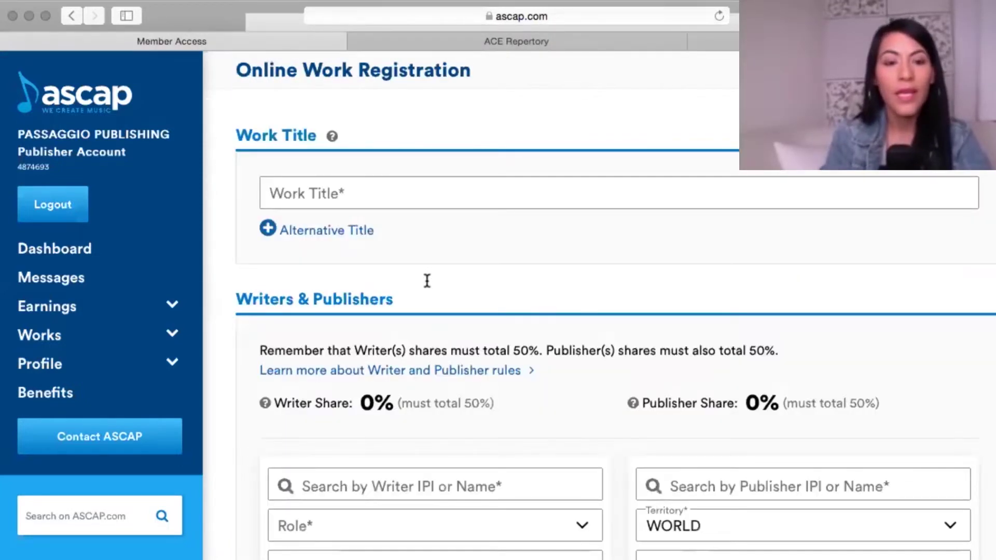
{"action": "left_click", "coordinate": [348, 192]}
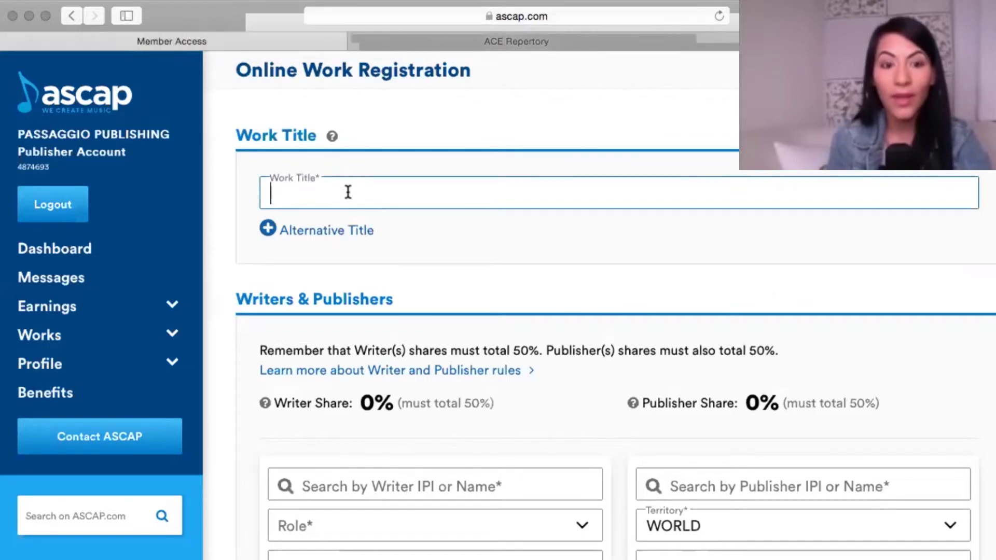
{"action": "type", "text": "Cansada de ti"}
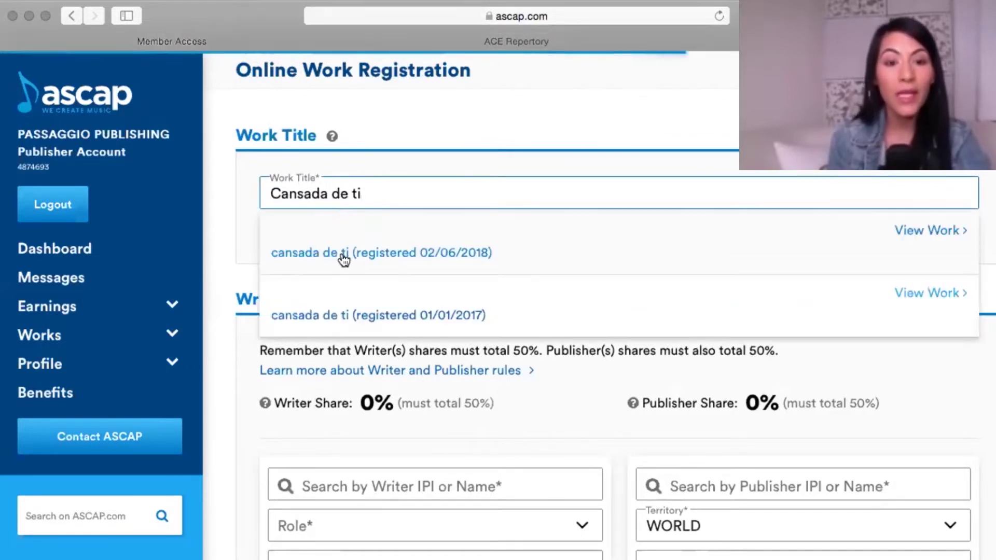
{"action": "left_click", "coordinate": [850, 366]}
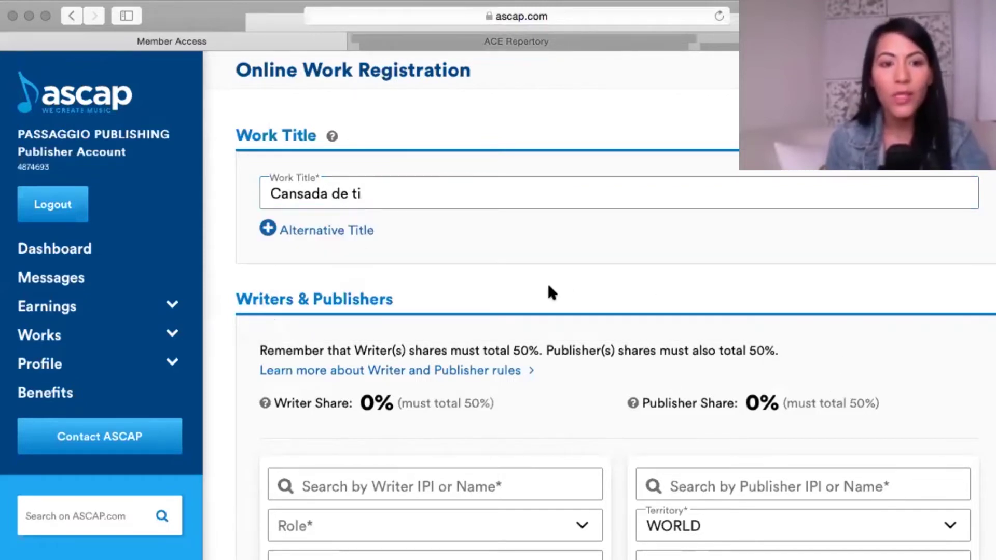
{"action": "scroll", "coordinate": [549, 286], "scroll_direction": "down", "scroll_amount": 3}
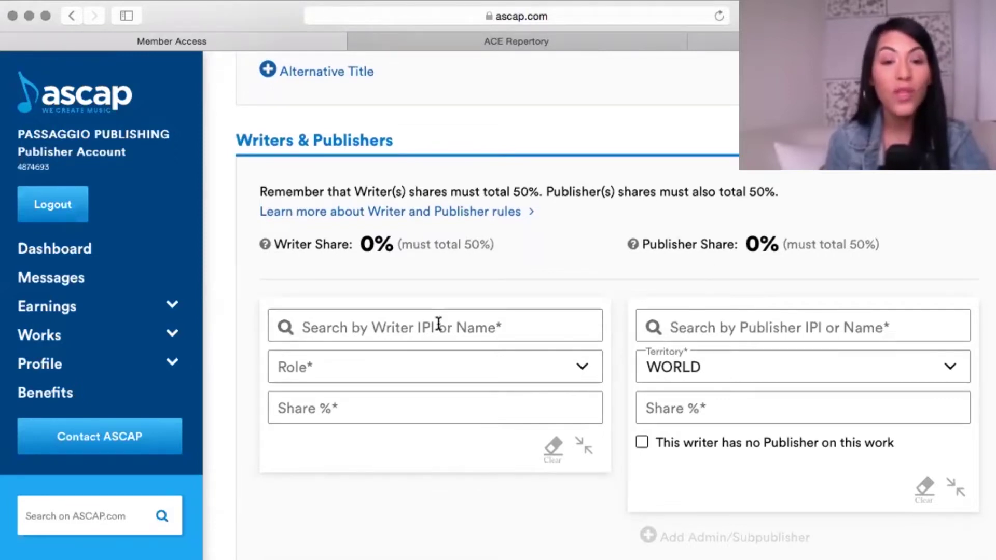
Type the writer's name, corrected for a typo, into the writer search without choosing a result.
{"action": "left_click", "coordinate": [410, 327]}
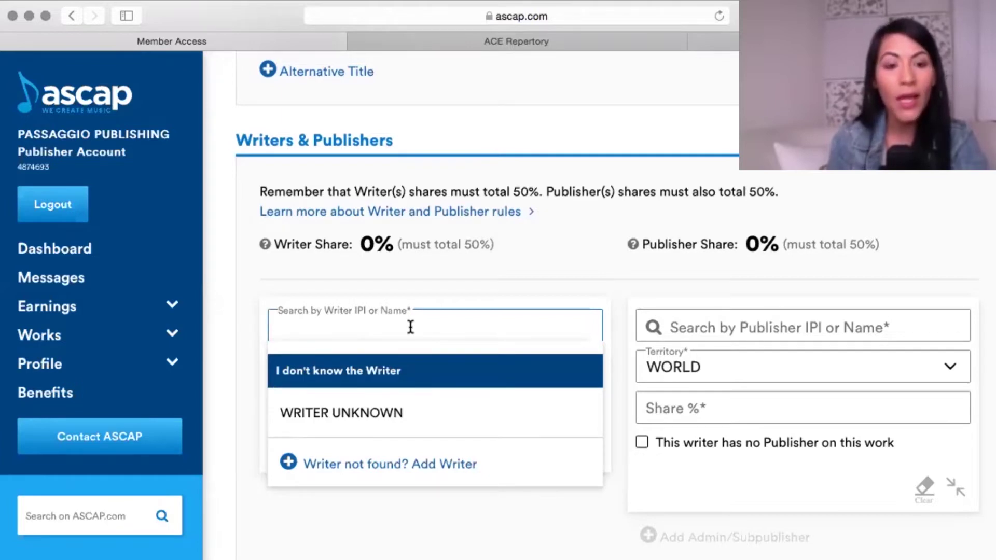
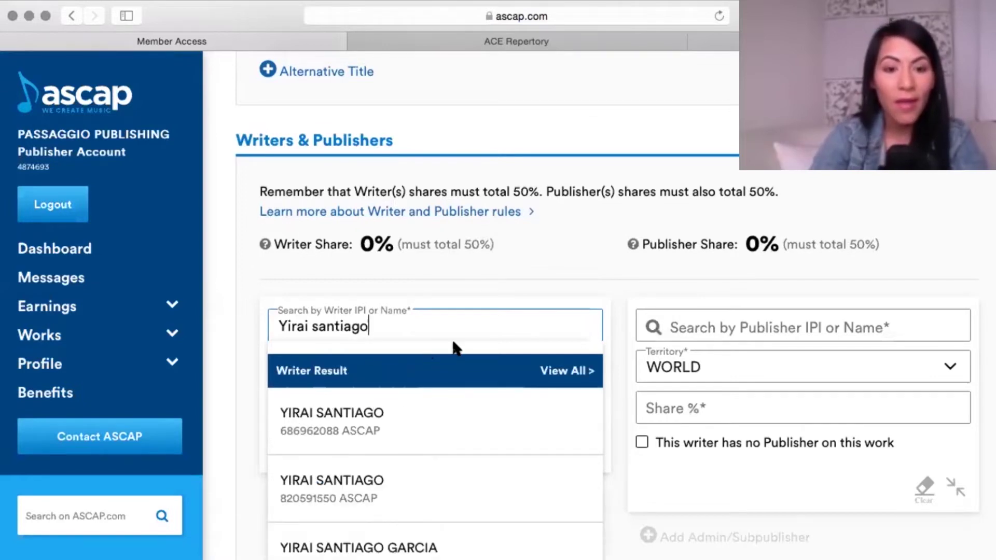
{"action": "scroll", "coordinate": [411, 427], "scroll_direction": "down", "scroll_amount": 2}
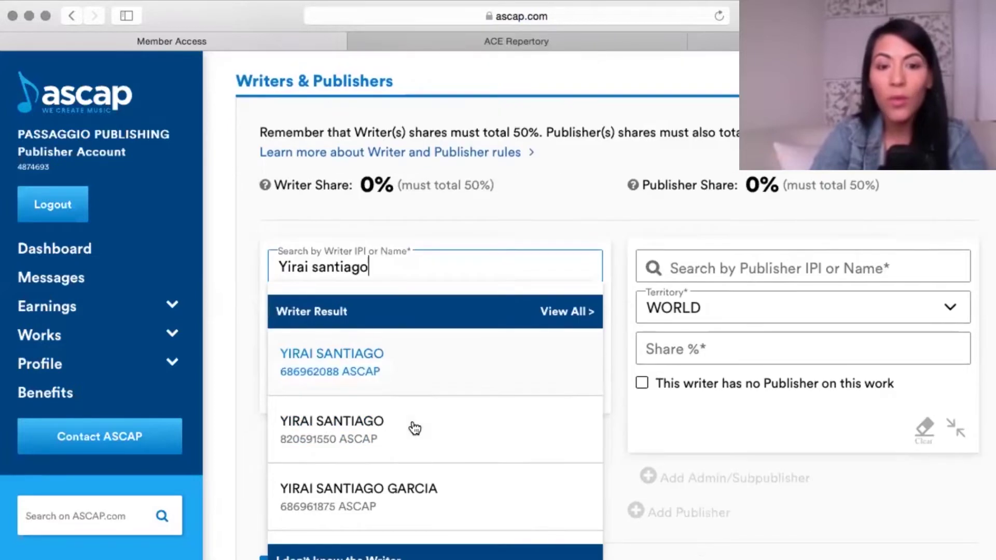
{"action": "scroll", "coordinate": [328, 456], "scroll_direction": "down", "scroll_amount": 2}
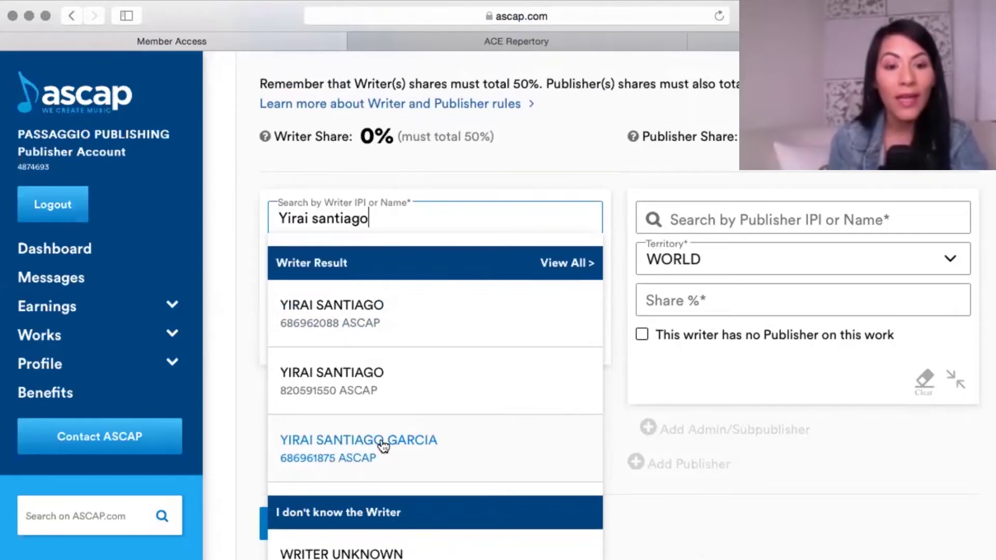
{"action": "key", "text": "Down"}
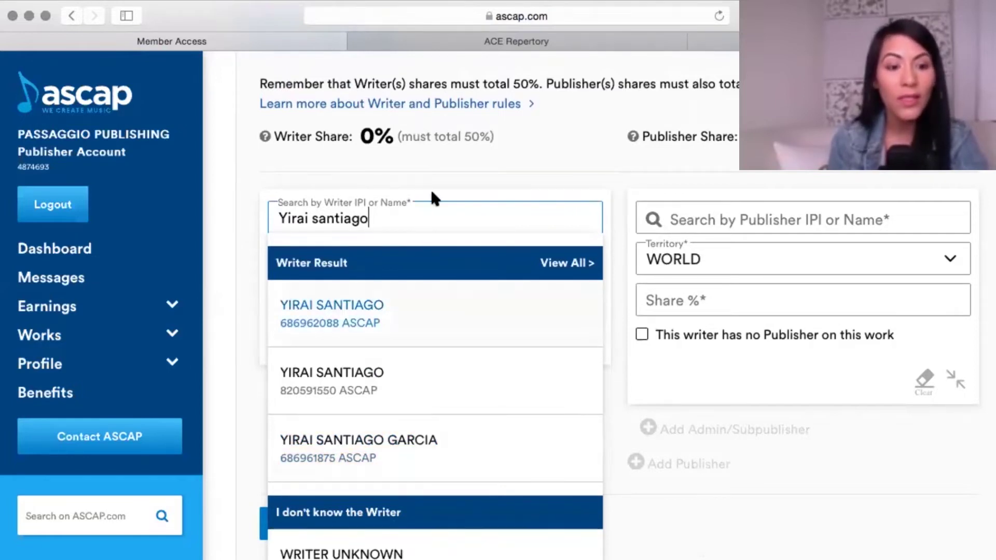
{"action": "key", "text": "Return"}
{"action": "scroll", "coordinate": [140, 347], "scroll_direction": "down", "scroll_amount": 3}
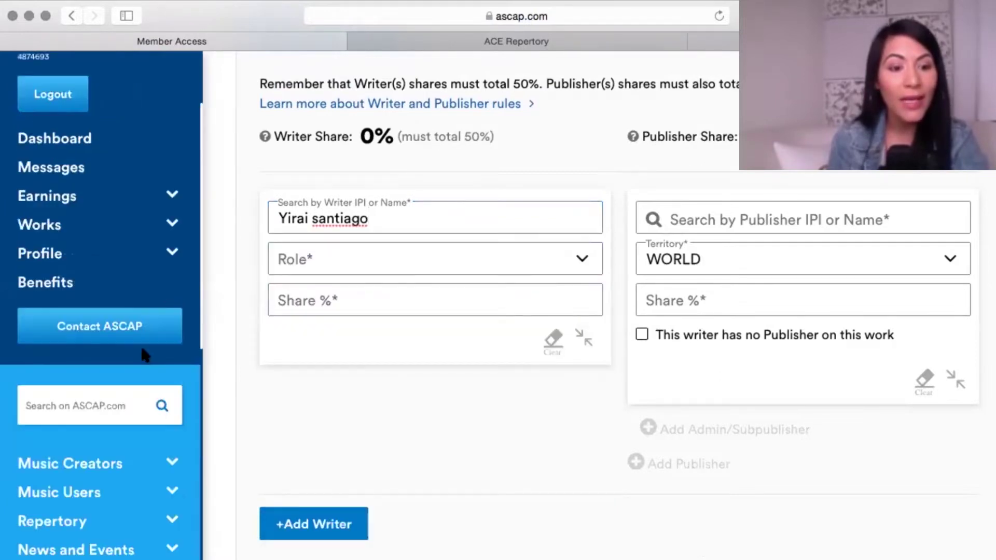
{"action": "scroll", "coordinate": [144, 355], "scroll_direction": "down", "scroll_amount": 3}
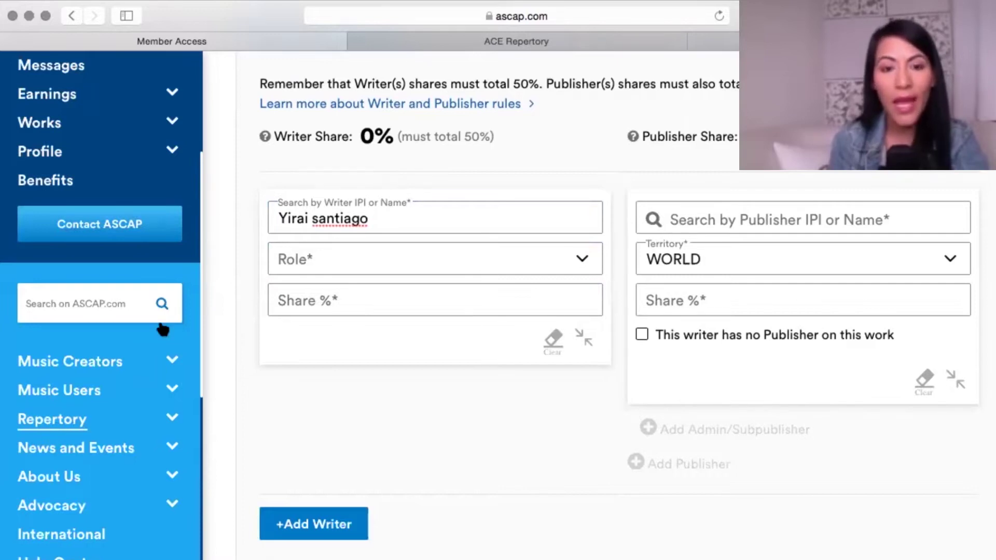
Run a Writer search for the same writer's name on the ACE Repertory tab.
{"action": "left_click", "coordinate": [357, 46]}
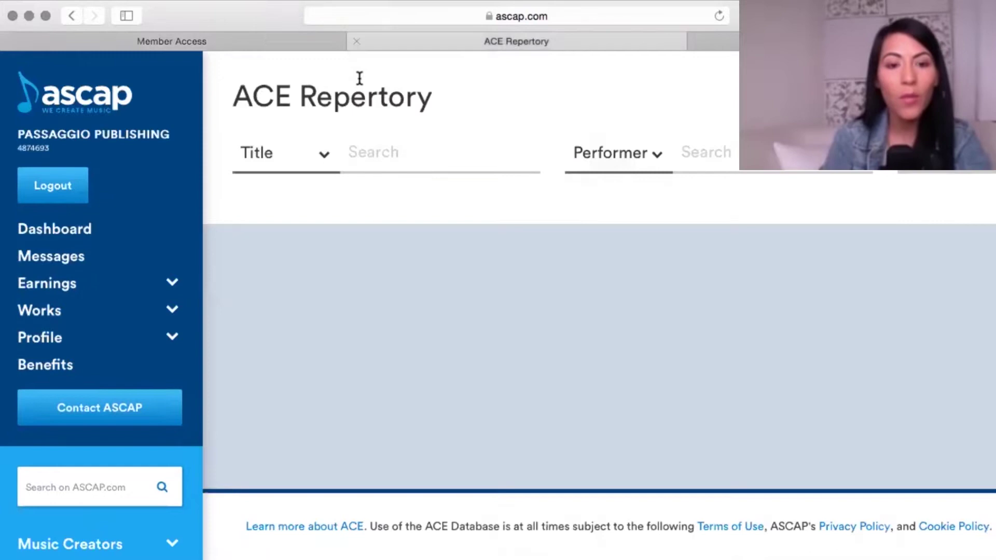
{"action": "left_click", "coordinate": [325, 160]}
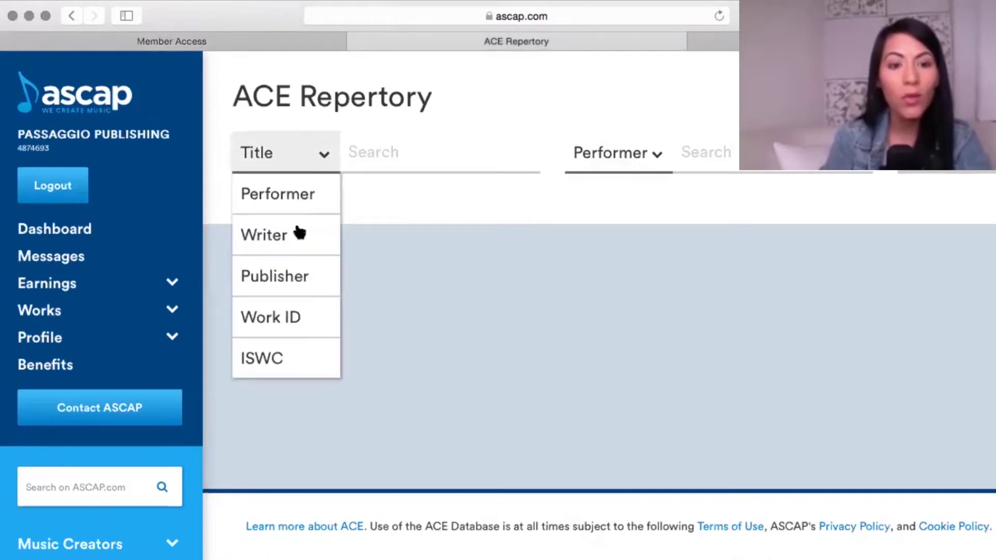
{"action": "left_click", "coordinate": [297, 234]}
{"action": "left_click", "coordinate": [379, 150]}
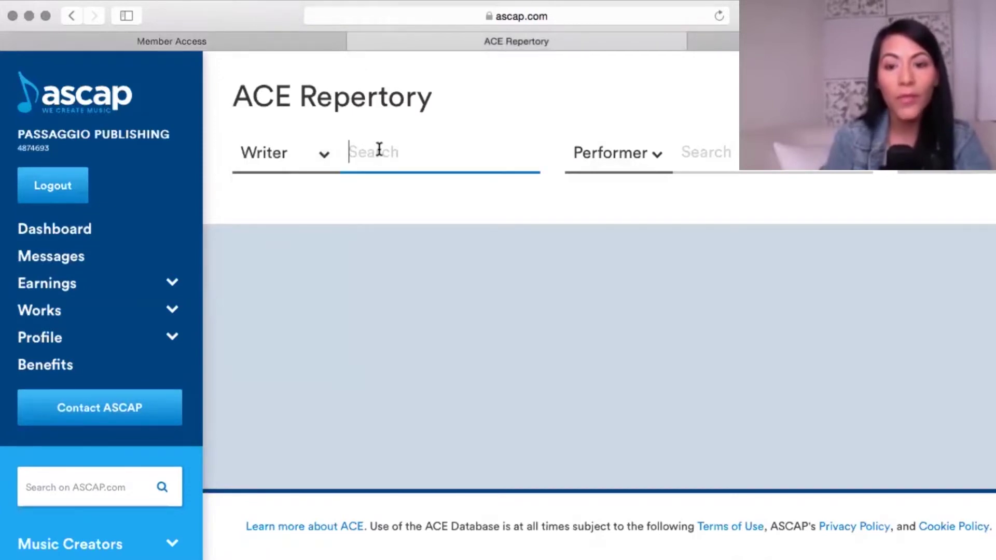
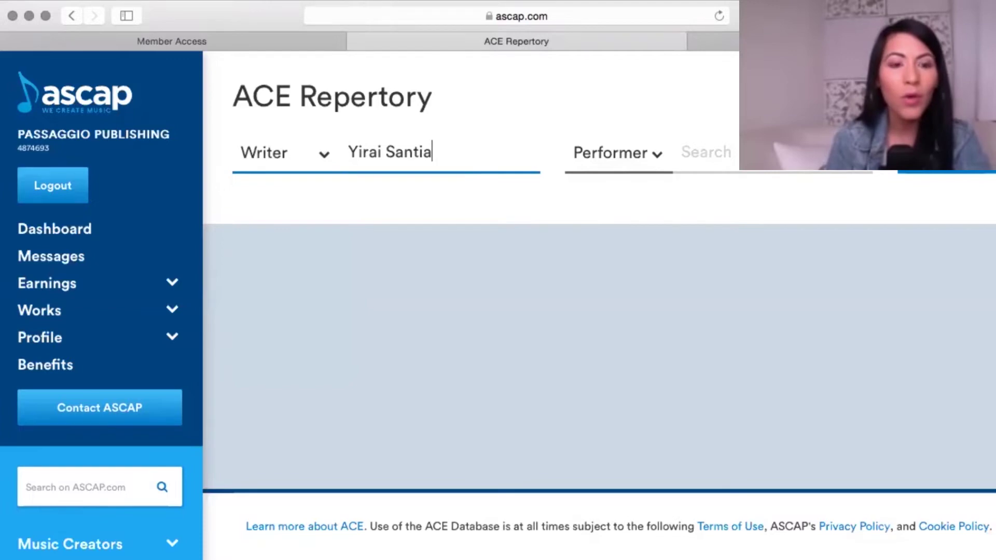
{"action": "left_click", "coordinate": [483, 190]}
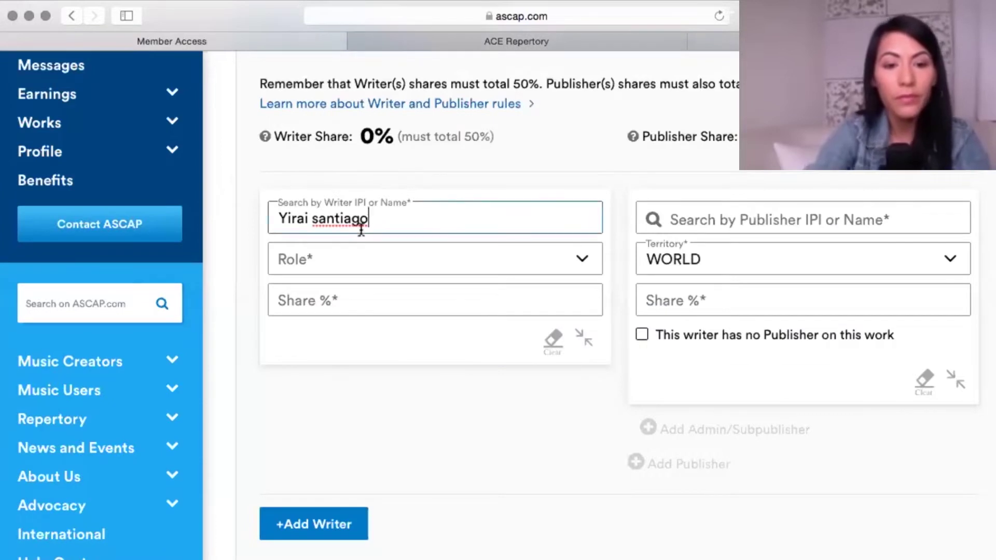
Select the writer's matching ASCAP record with the full surname.
{"action": "key", "text": "BackSpace"}
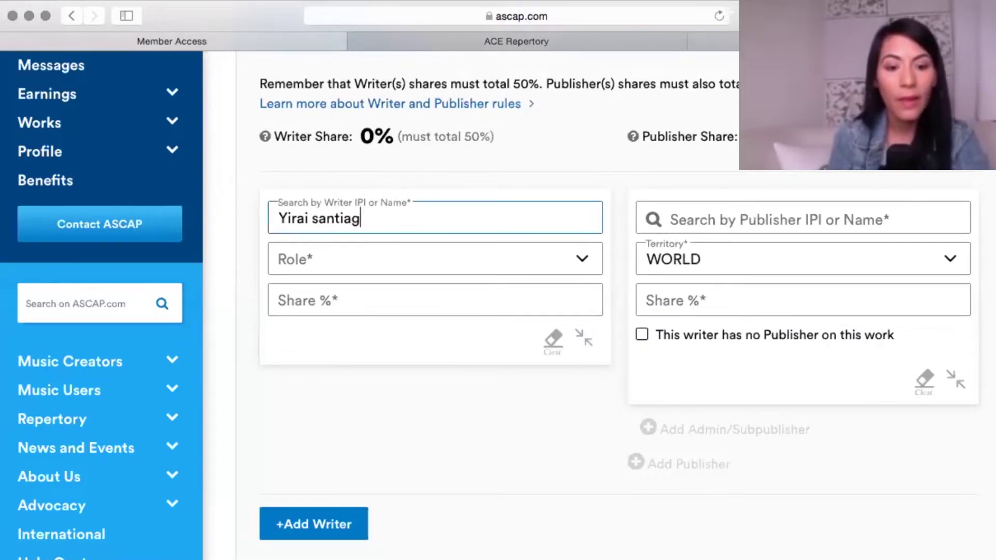
{"action": "type", "text": "o"}
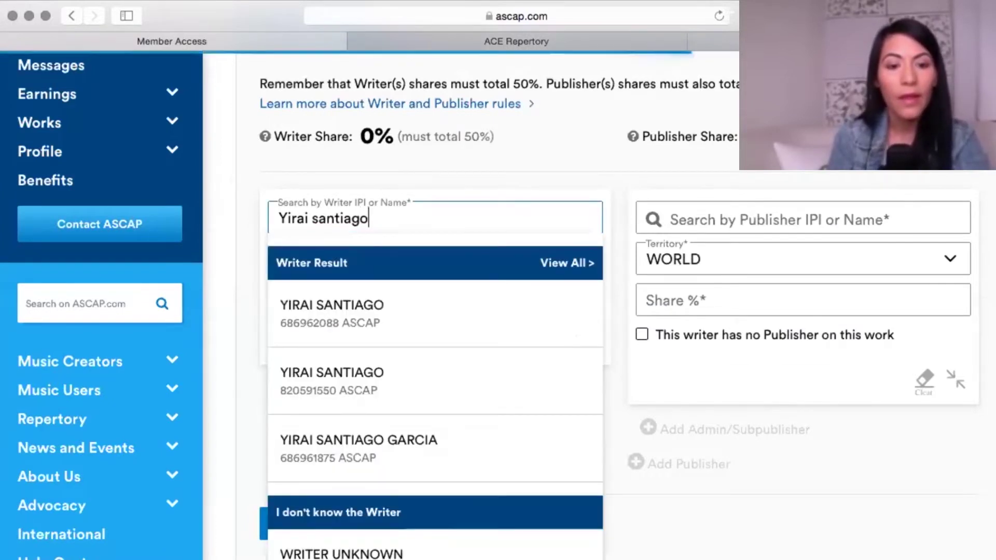
{"action": "left_click", "coordinate": [335, 456]}
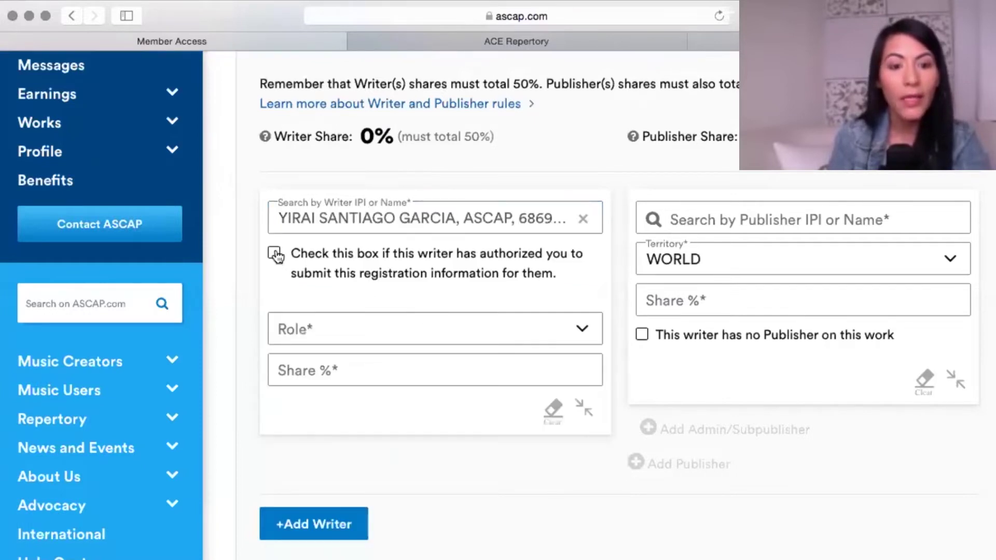
Make the first writer a Composer/Author with a 25 percent share.
{"action": "left_click", "coordinate": [477, 336]}
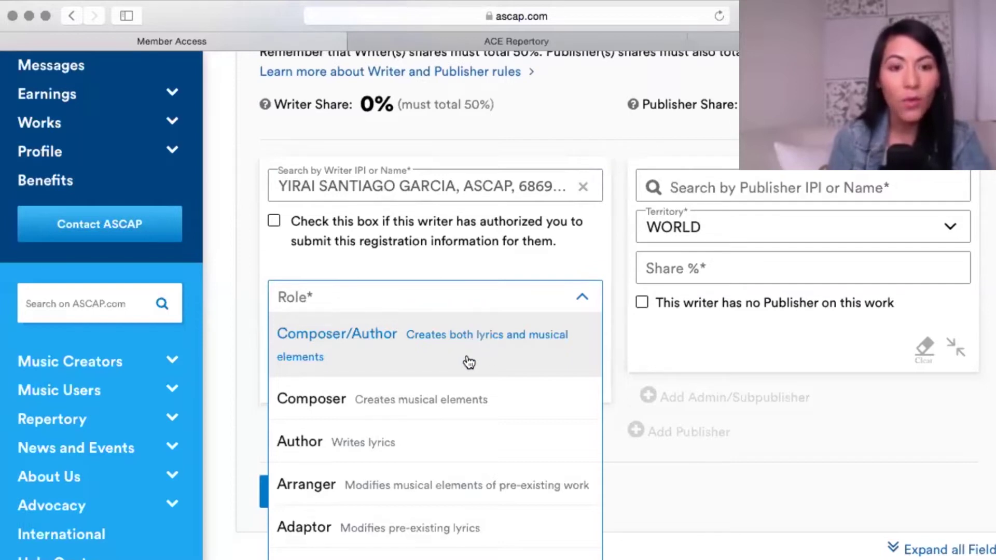
{"action": "scroll", "coordinate": [472, 399], "scroll_direction": "down", "scroll_amount": 1}
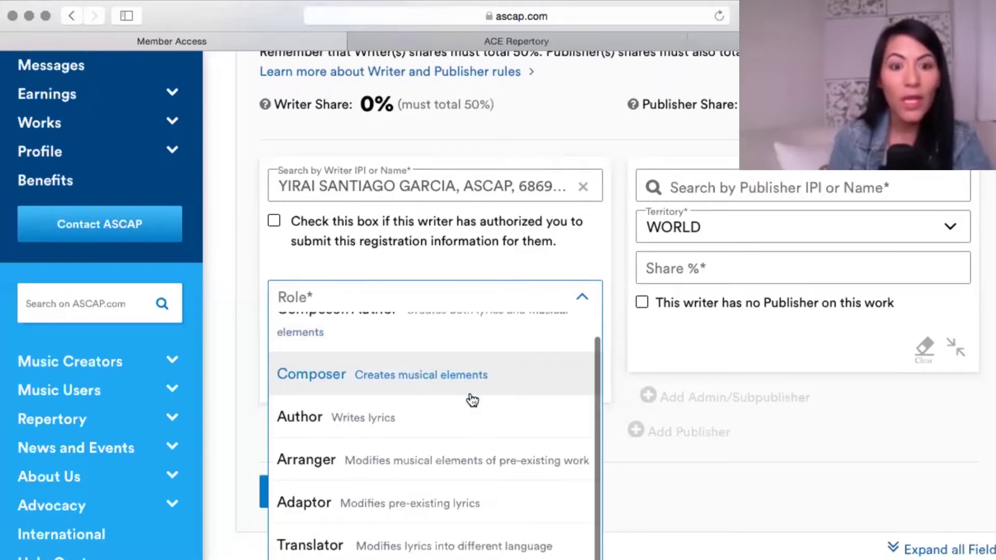
{"action": "scroll", "coordinate": [493, 384], "scroll_direction": "down", "scroll_amount": 1}
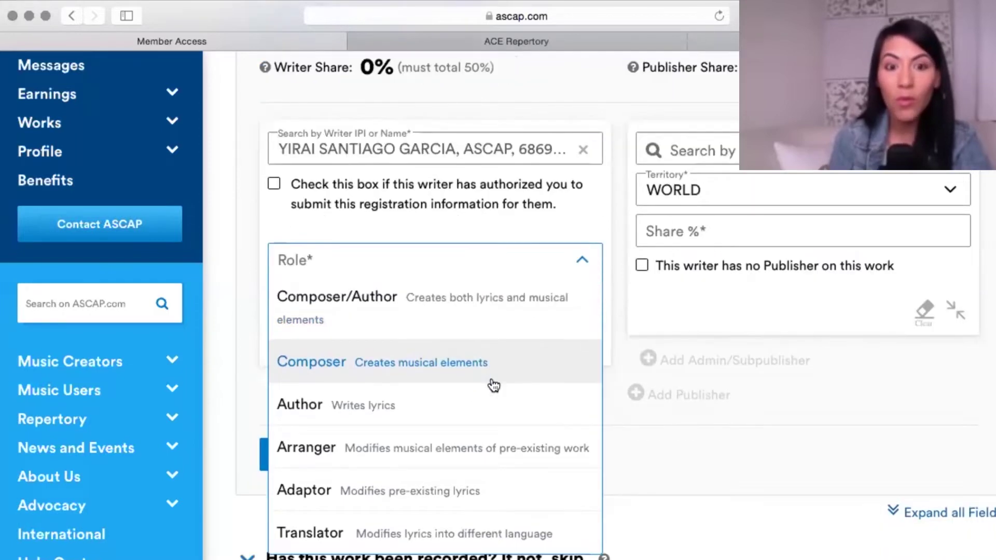
{"action": "scroll", "coordinate": [482, 327], "scroll_direction": "down", "scroll_amount": 2}
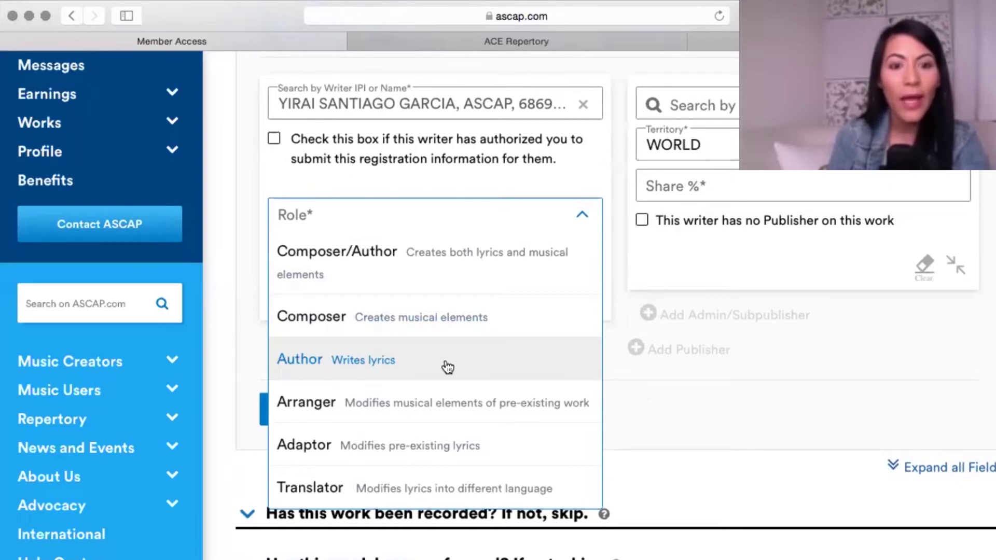
{"action": "scroll", "coordinate": [445, 367], "scroll_direction": "down", "scroll_amount": 2}
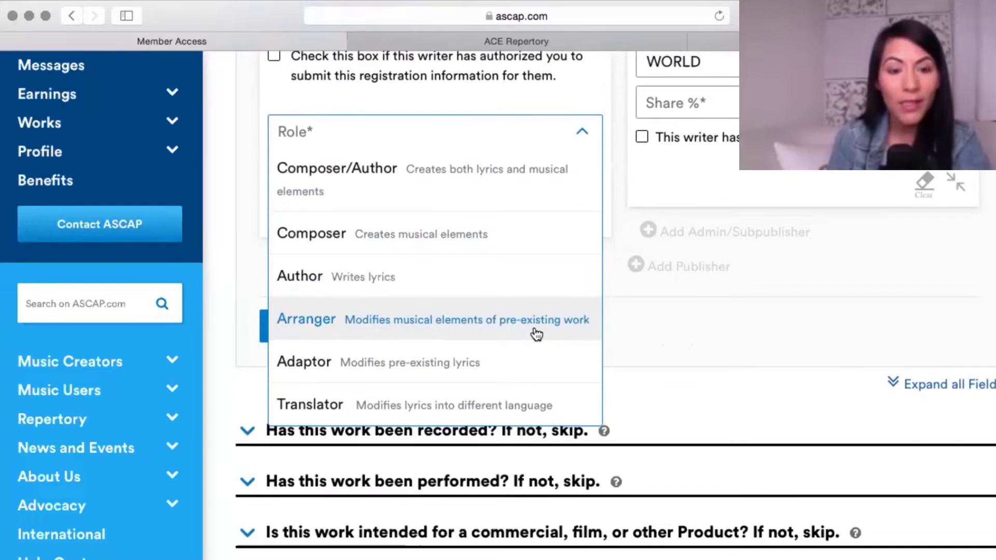
{"action": "scroll", "coordinate": [536, 334], "scroll_direction": "down", "scroll_amount": 1}
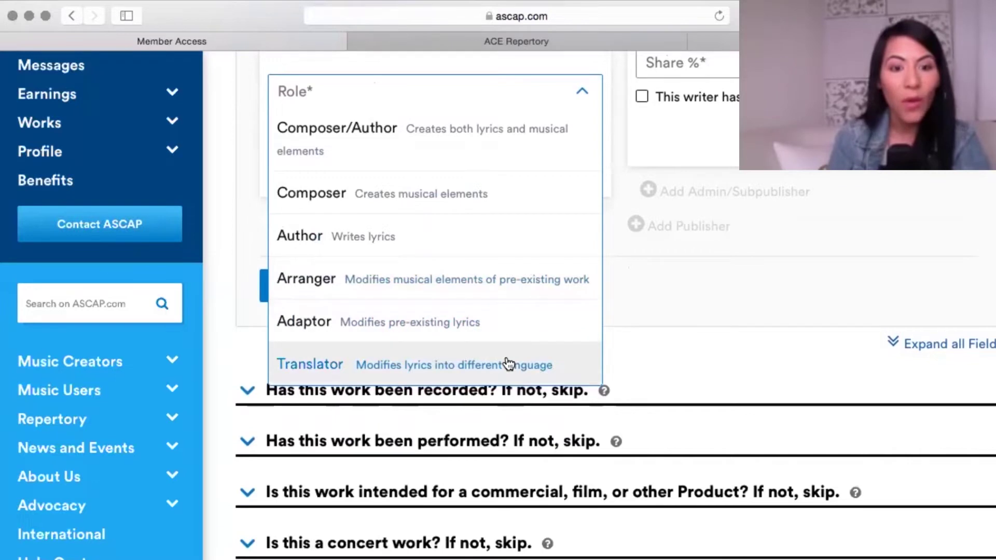
{"action": "scroll", "coordinate": [507, 363], "scroll_direction": "up", "scroll_amount": 1}
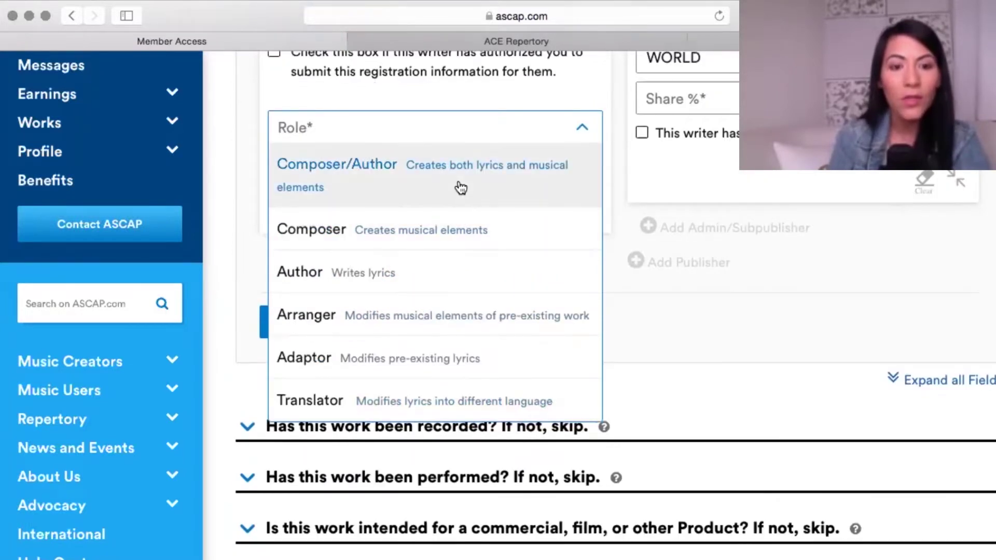
{"action": "left_click", "coordinate": [461, 187]}
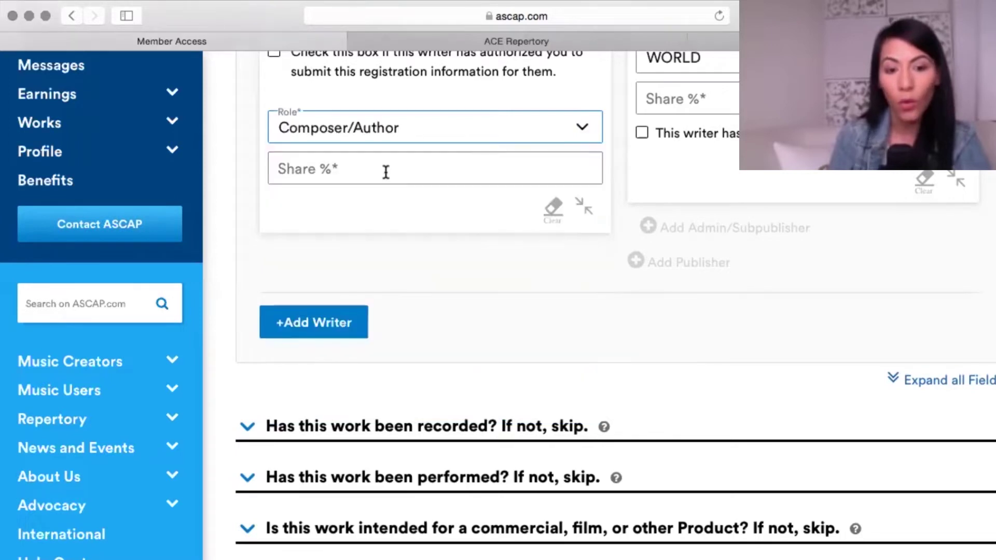
{"action": "left_click", "coordinate": [382, 169]}
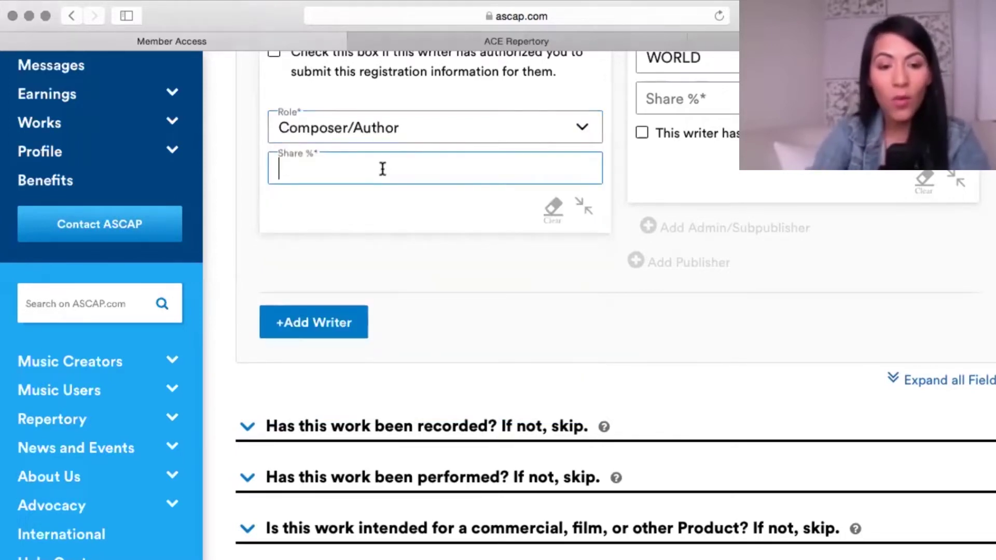
{"action": "type", "text": "2"}
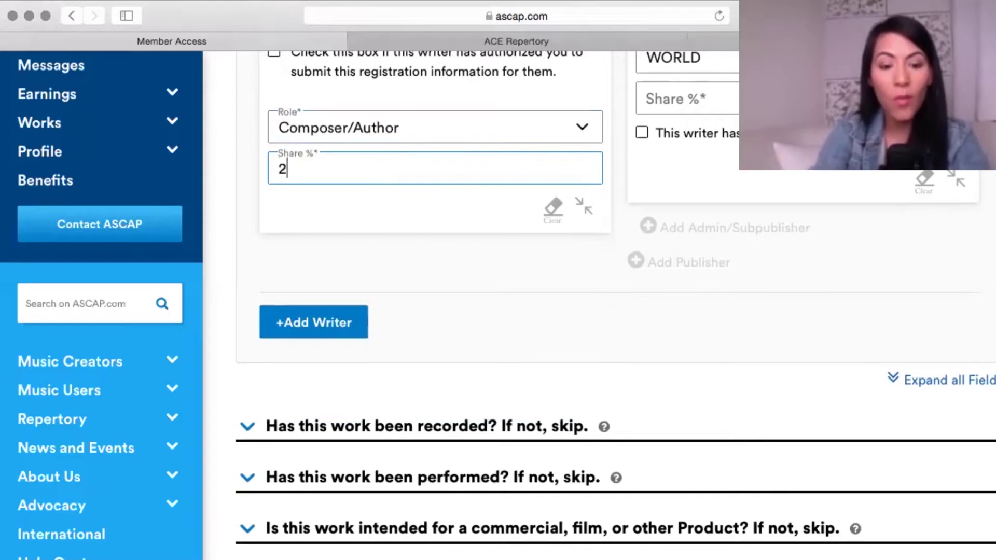
{"action": "type", "text": "5"}
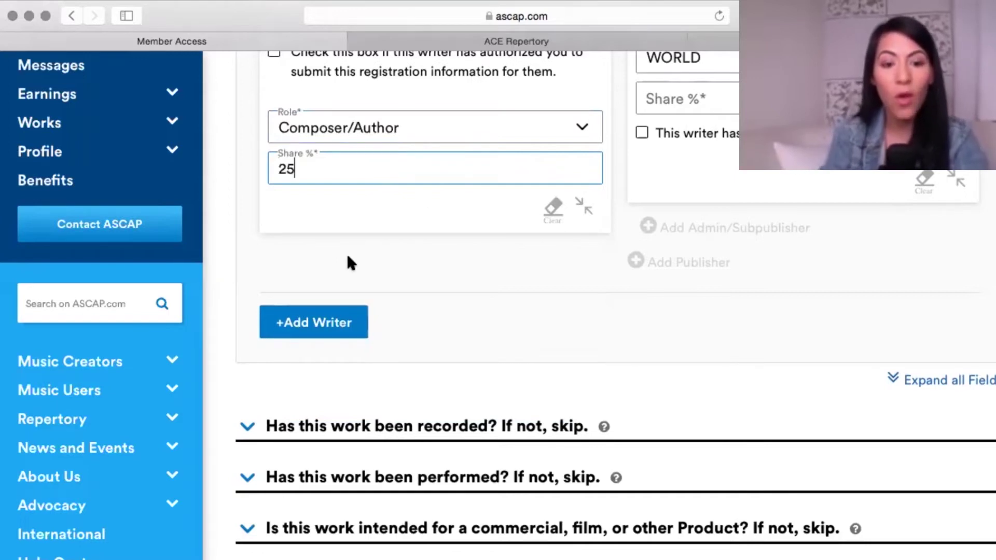
{"action": "left_click", "coordinate": [347, 255]}
{"action": "scroll", "coordinate": [624, 293], "scroll_direction": "up", "scroll_amount": 3}
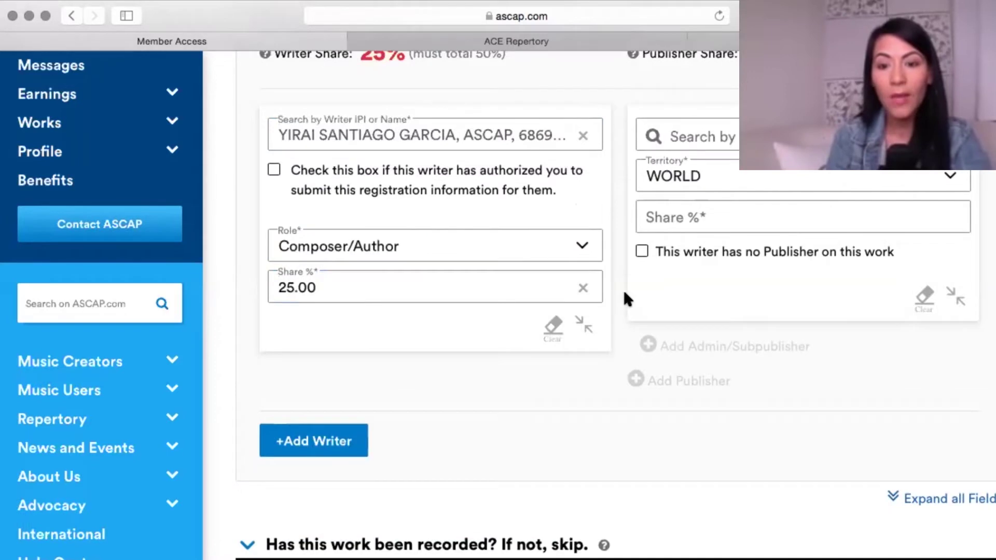
{"action": "scroll", "coordinate": [698, 251], "scroll_direction": "up", "scroll_amount": 3}
{"action": "mouse_move", "coordinate": [657, 233]}
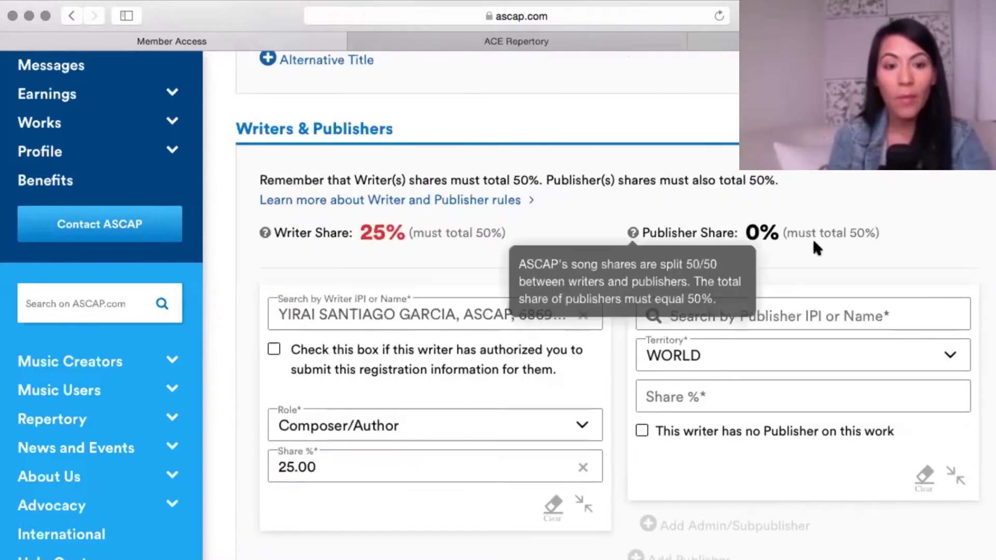
Select PASSAGGIO PUBLISHING as the first writer's publisher.
{"action": "left_click", "coordinate": [759, 311]}
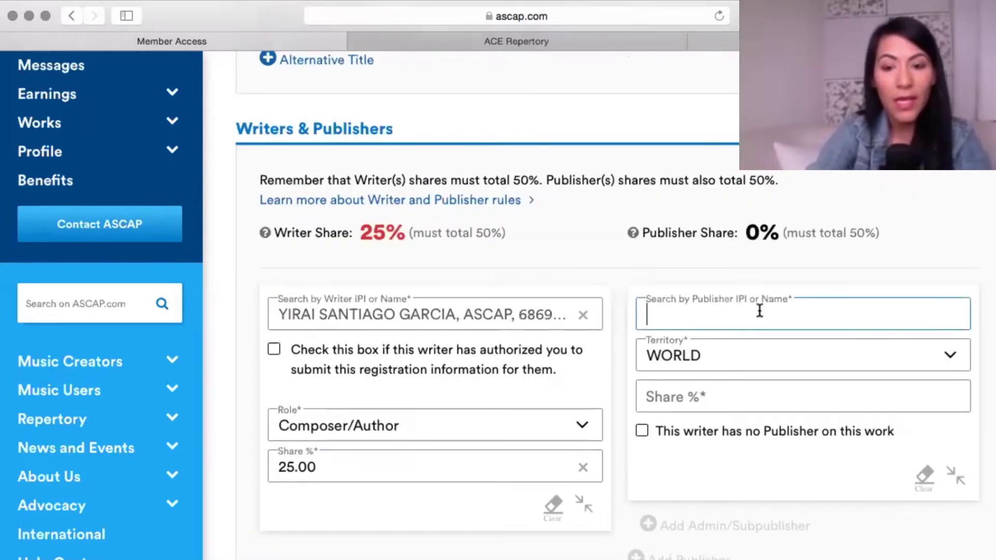
{"action": "type", "text": "Passa"}
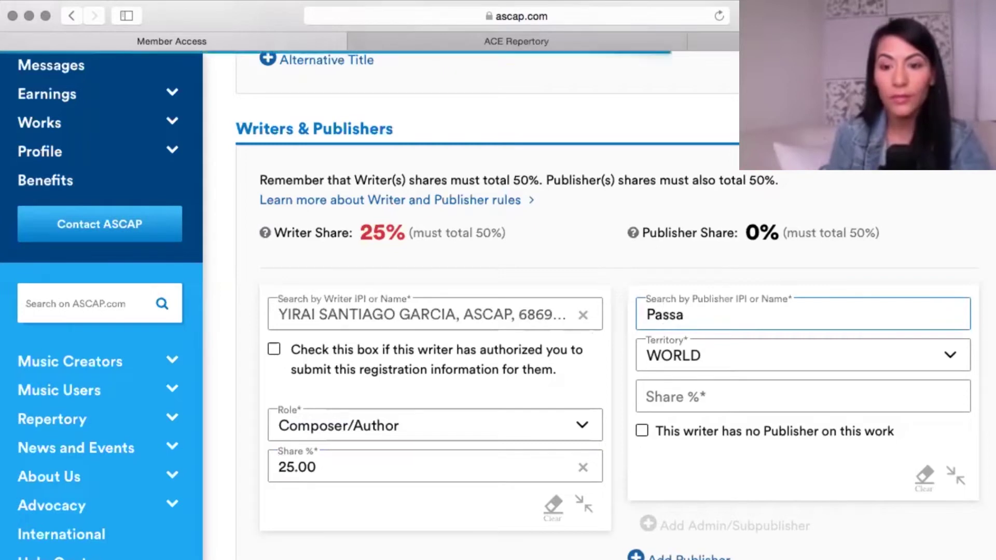
{"action": "type", "text": "ggio"}
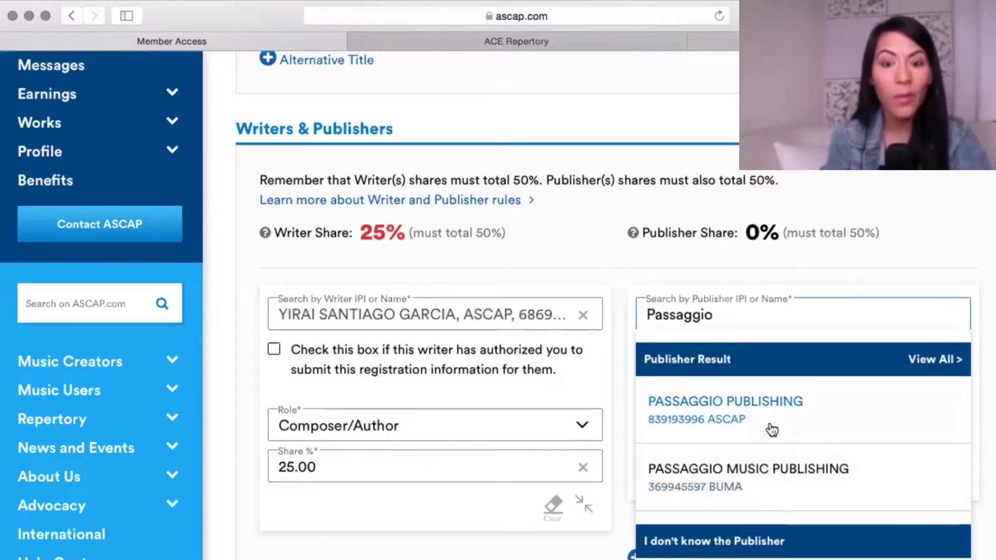
{"action": "left_click", "coordinate": [757, 412]}
Give Passaggio Publishing a 25 percent share and add a second writer row.
{"action": "left_click", "coordinate": [704, 393]}
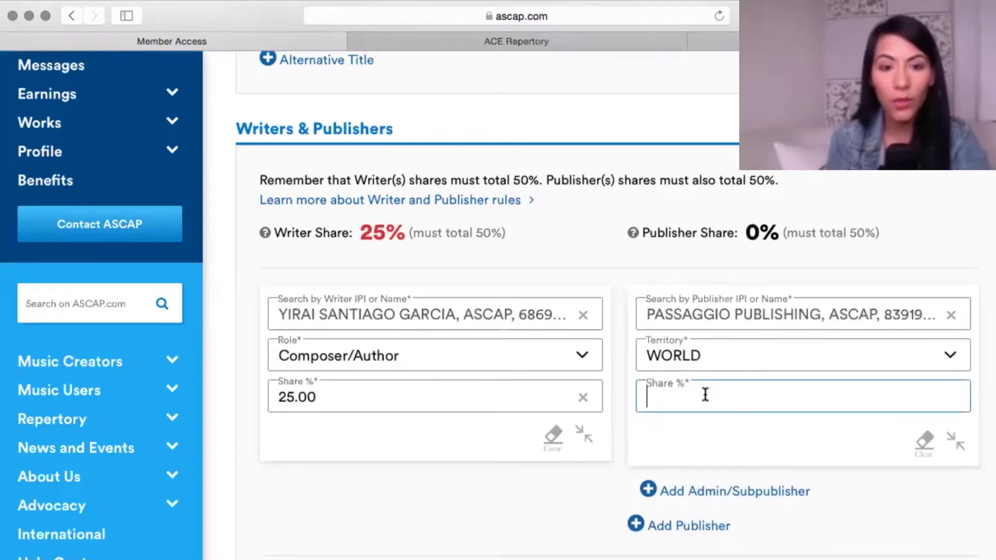
{"action": "type", "text": "25"}
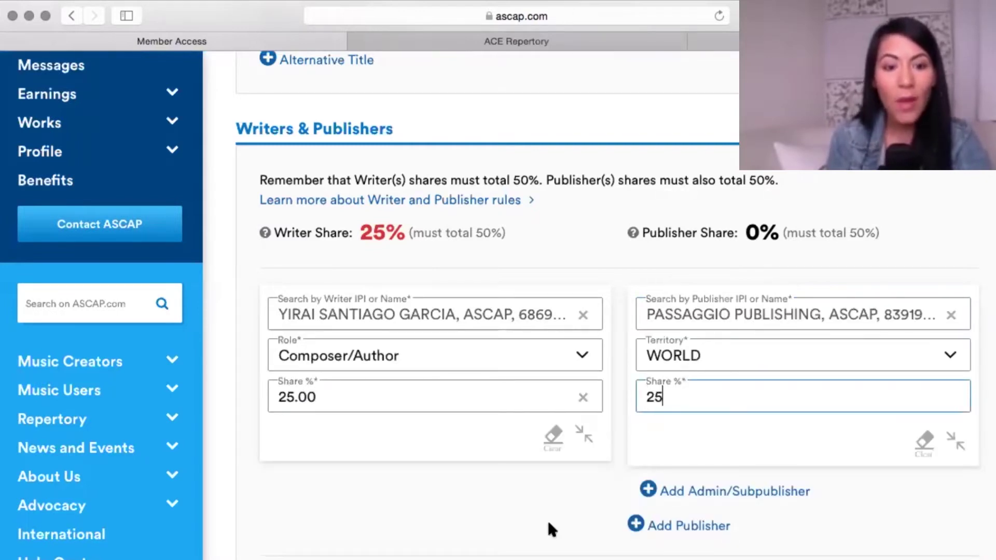
{"action": "left_click", "coordinate": [351, 424]}
{"action": "scroll", "coordinate": [332, 423], "scroll_direction": "down", "scroll_amount": 3}
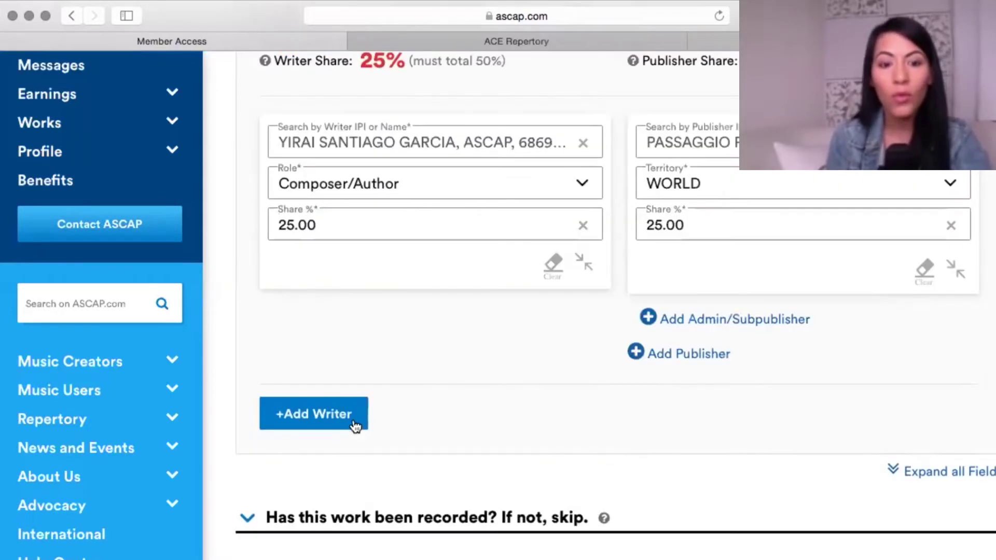
{"action": "left_click", "coordinate": [312, 414]}
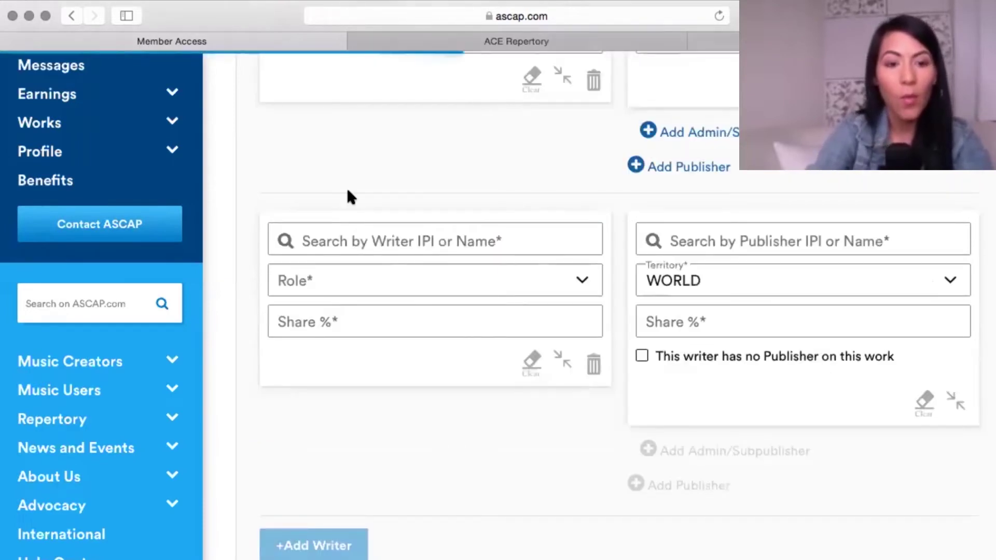
Add the second writer from the ASCAP search results and confirm their authorization.
{"action": "scroll", "coordinate": [343, 200], "scroll_direction": "down", "scroll_amount": 1}
{"action": "left_click", "coordinate": [342, 204]}
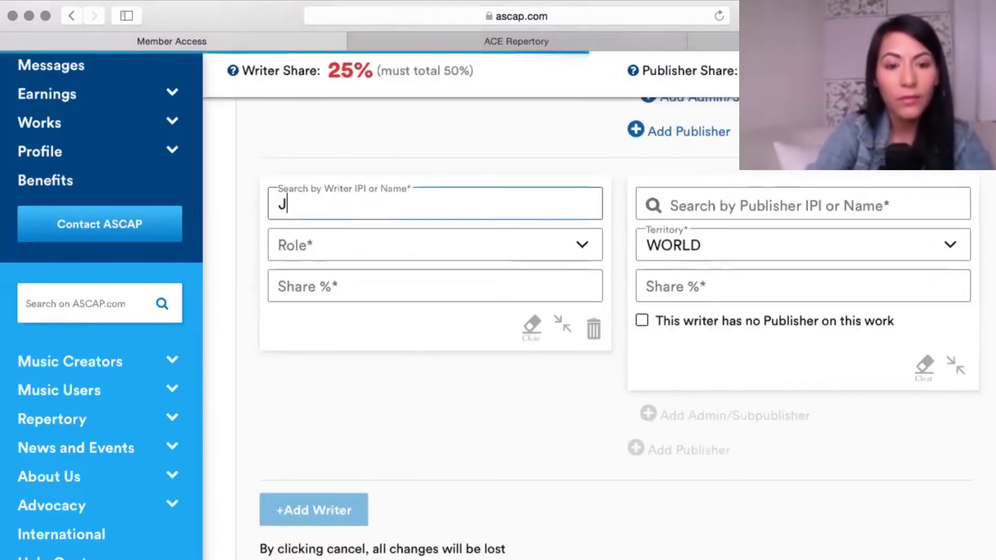
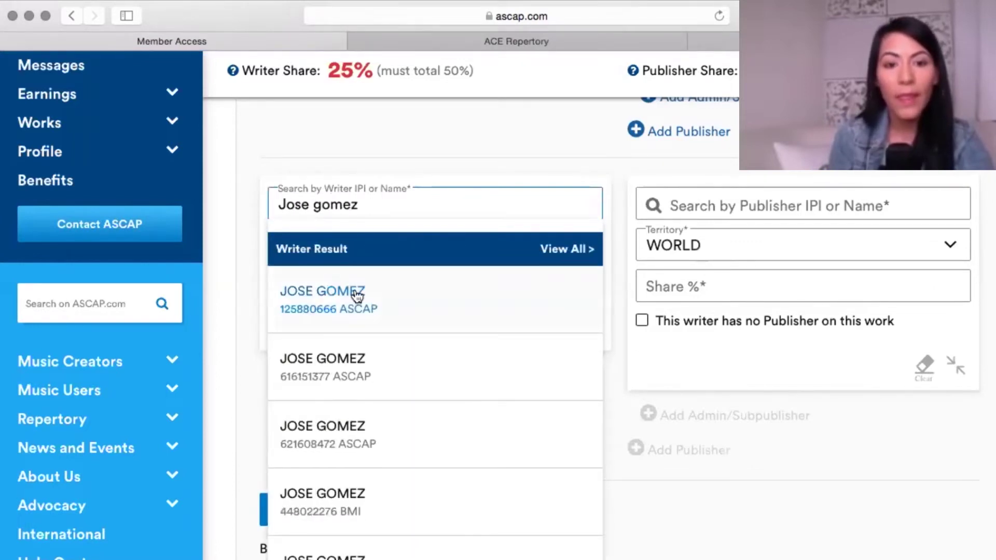
{"action": "left_click", "coordinate": [358, 296]}
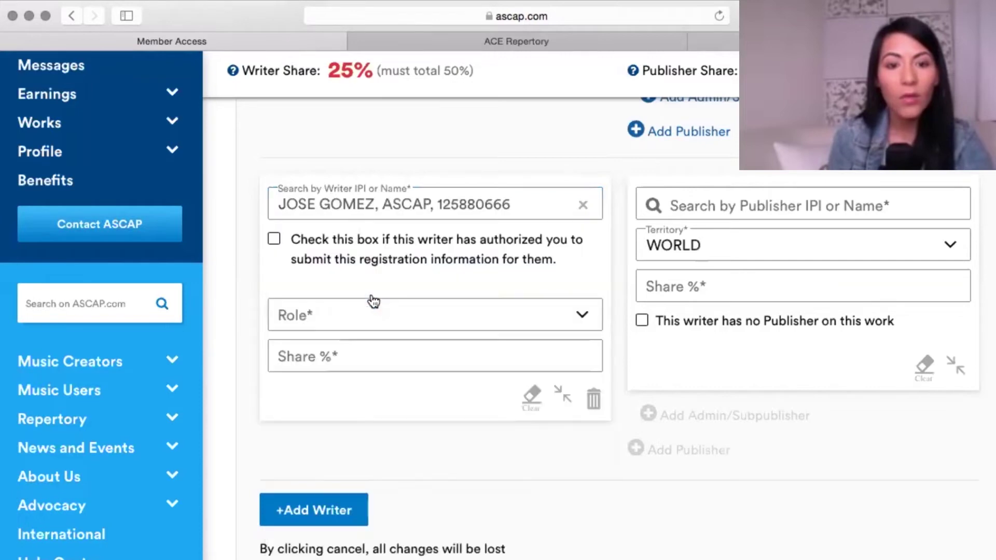
{"action": "left_click", "coordinate": [274, 242]}
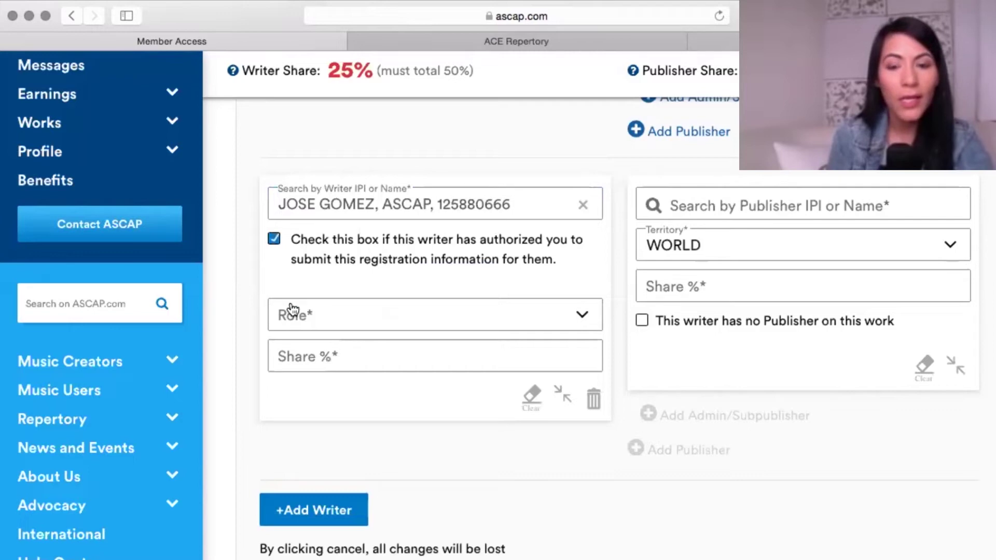
Set the second writer's role to Composer with a 25 percent share.
{"action": "left_click", "coordinate": [557, 324]}
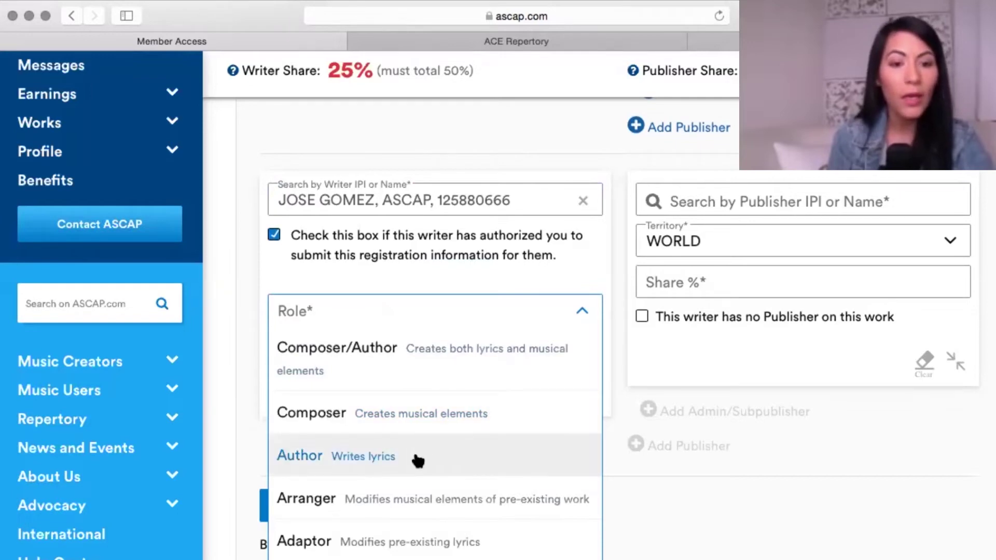
{"action": "left_click", "coordinate": [435, 430]}
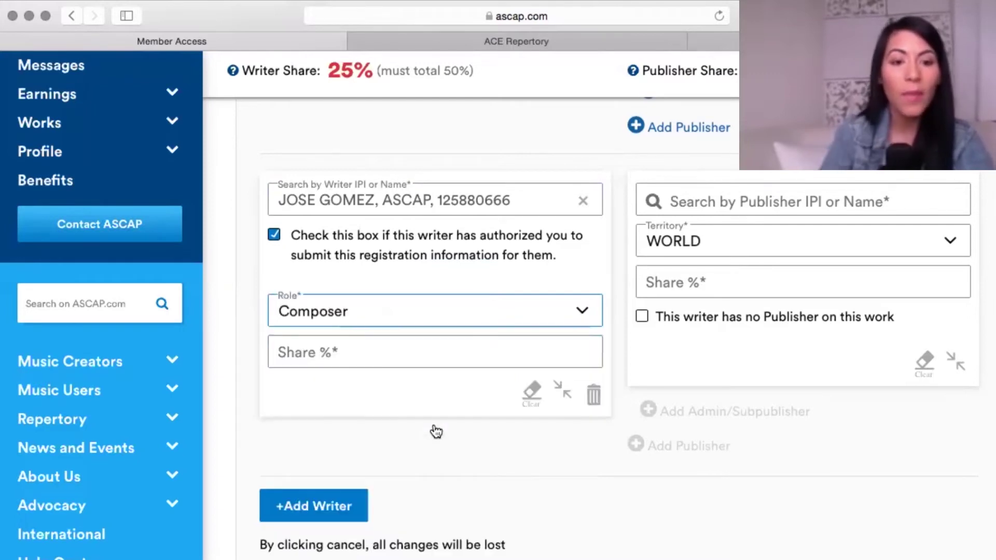
{"action": "left_click", "coordinate": [423, 350]}
{"action": "type", "text": "2"}
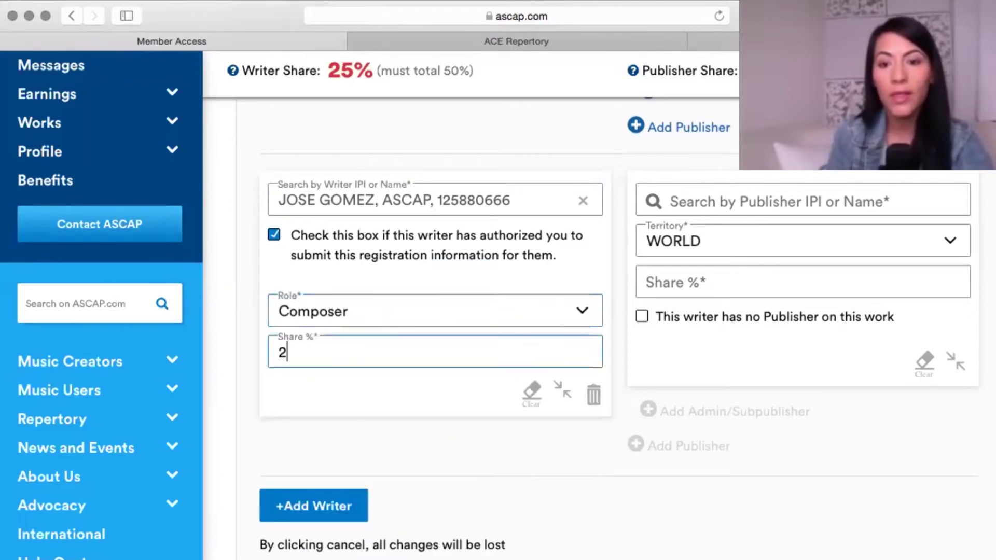
{"action": "type", "text": "5"}
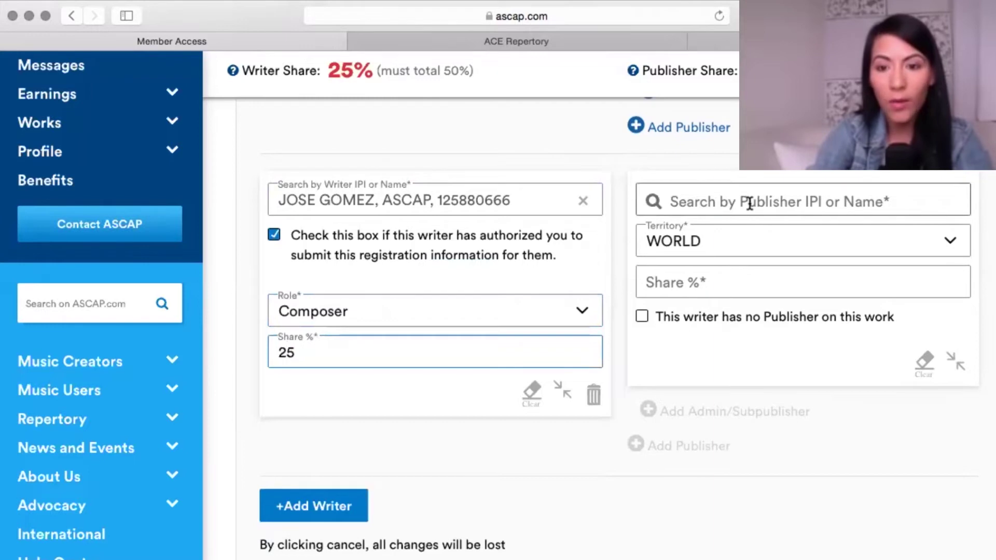
{"action": "left_click", "coordinate": [749, 202]}
Select Universal Music as the second writer's WORLD publisher and enter a 25 share.
{"action": "type", "text": "U"}
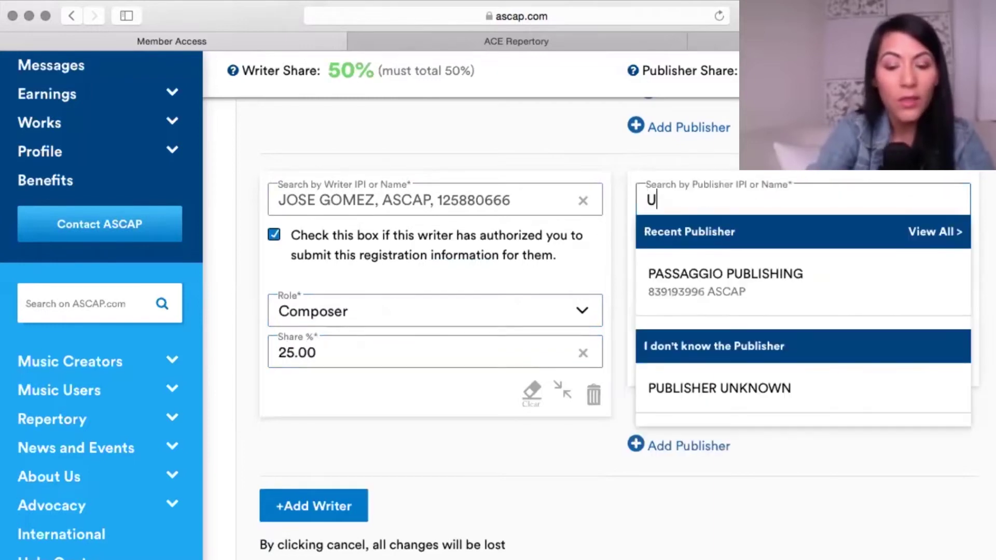
{"action": "type", "text": "niversa"}
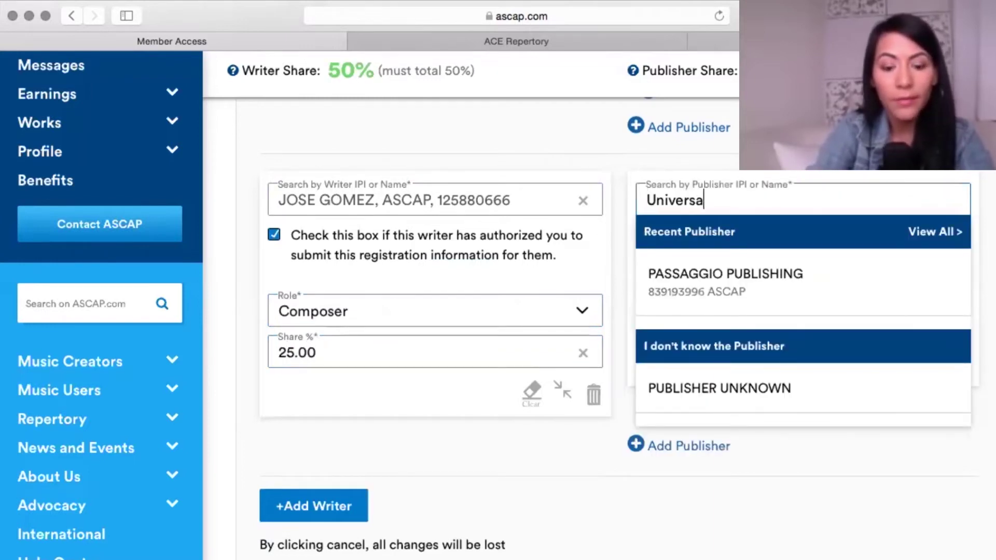
{"action": "type", "text": "l Music"}
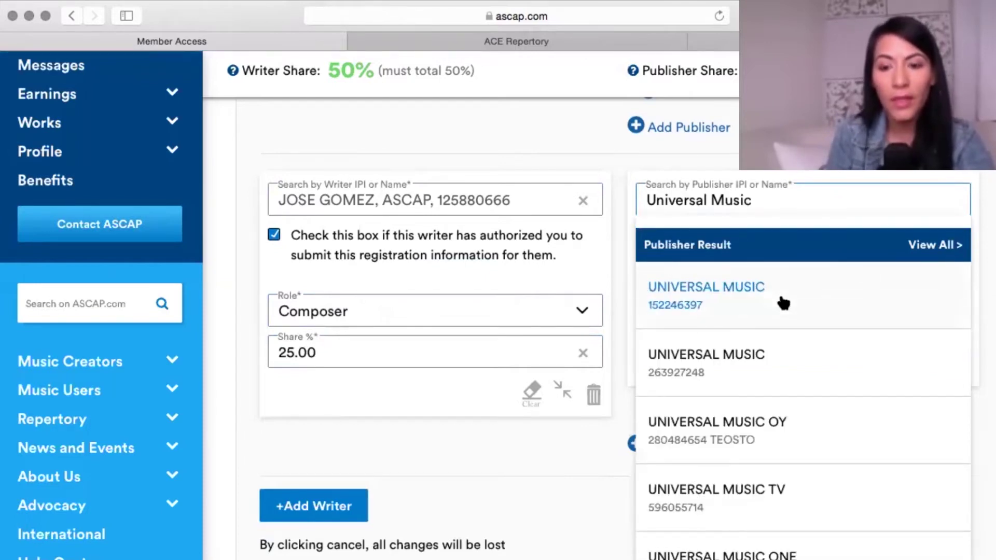
{"action": "left_click", "coordinate": [782, 301]}
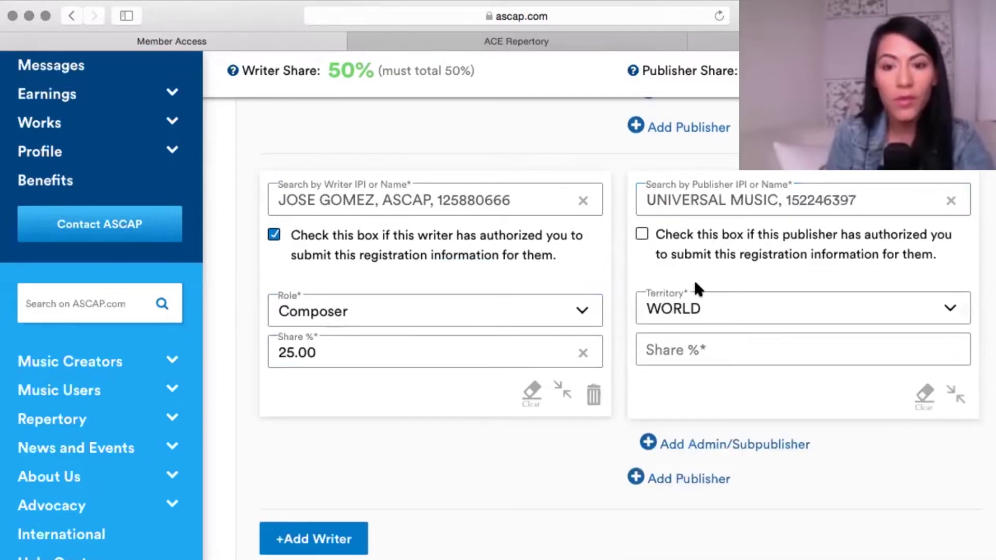
{"action": "left_click", "coordinate": [671, 349]}
{"action": "type", "text": "2"}
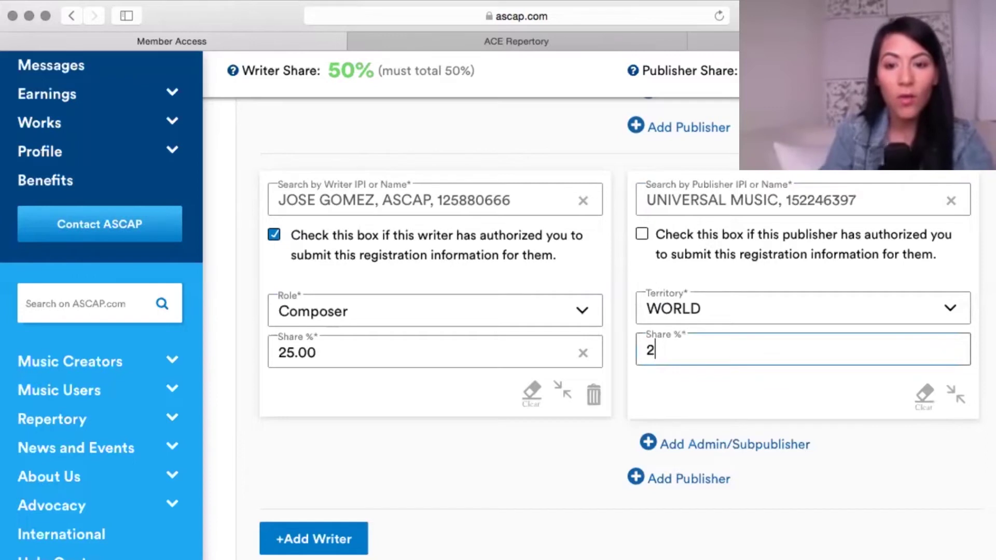
{"action": "type", "text": "5"}
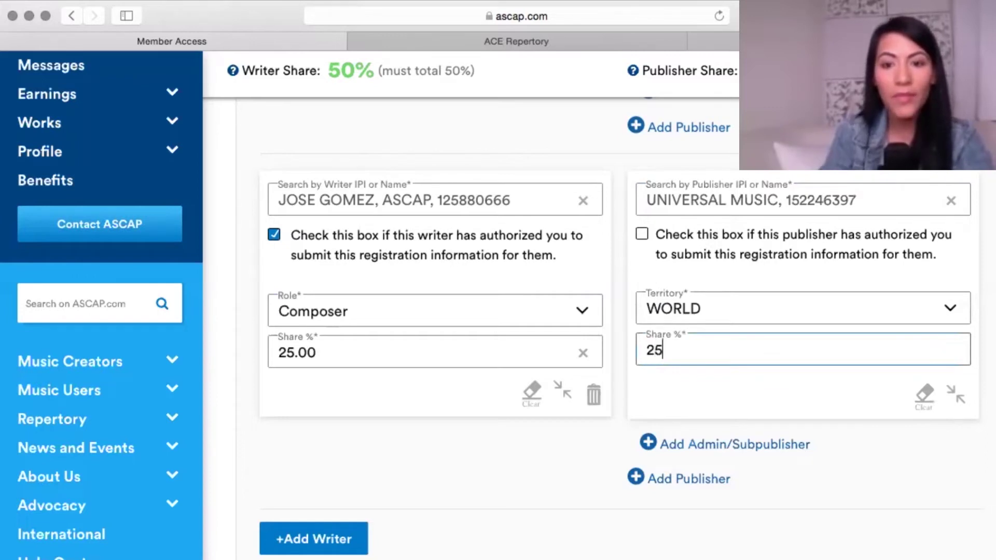
Confirm Universal Music's 25 share and apply the second writer's edits.
{"action": "left_click", "coordinate": [586, 436]}
{"action": "scroll", "coordinate": [585, 436], "scroll_direction": "up", "scroll_amount": 5}
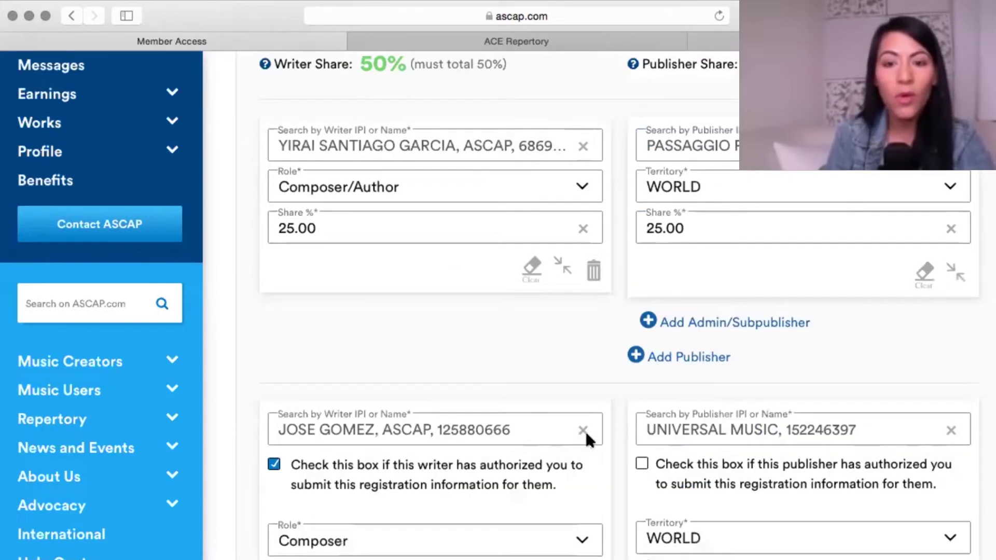
{"action": "scroll", "coordinate": [405, 249], "scroll_direction": "up", "scroll_amount": 3}
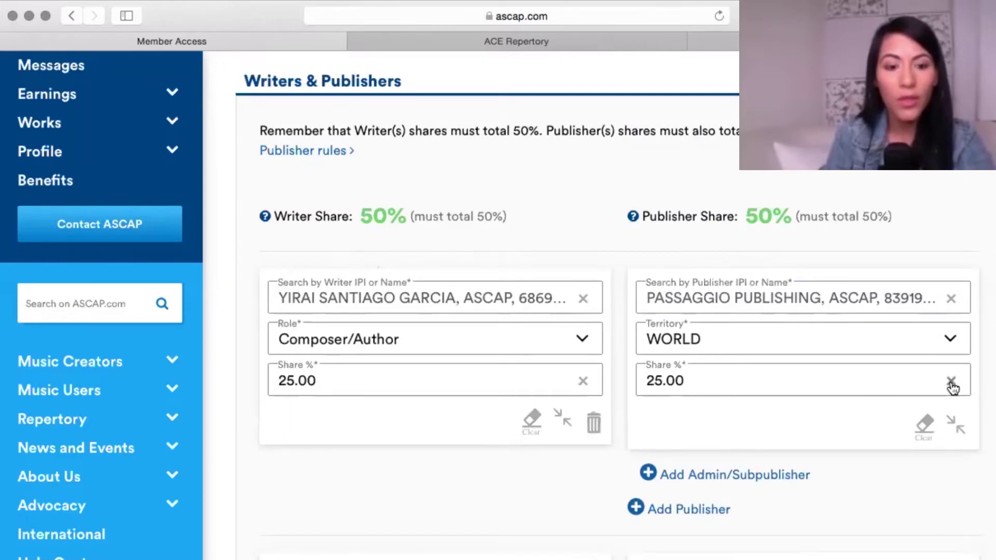
{"action": "scroll", "coordinate": [949, 383], "scroll_direction": "down", "scroll_amount": 8}
{"action": "scroll", "coordinate": [950, 382], "scroll_direction": "down", "scroll_amount": 3}
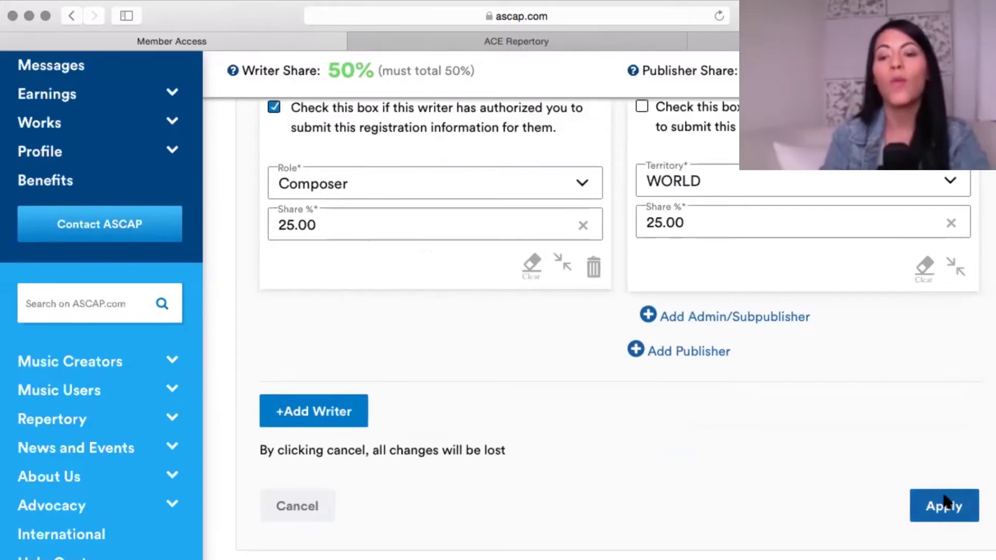
{"action": "left_click", "coordinate": [944, 502]}
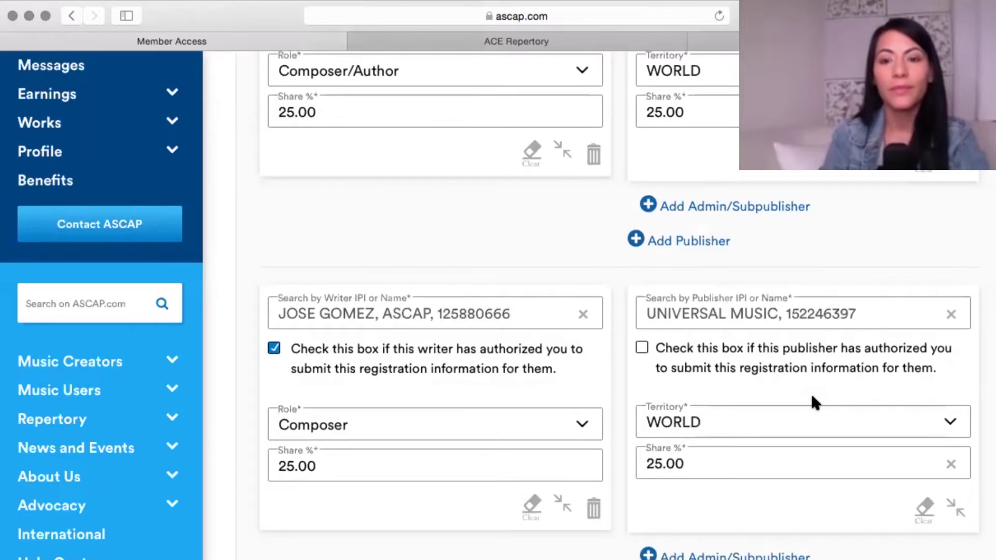
Move down to the optional questions and expand the recording details section.
{"action": "scroll", "coordinate": [813, 402], "scroll_direction": "down", "scroll_amount": 5}
{"action": "scroll", "coordinate": [814, 402], "scroll_direction": "down", "scroll_amount": 2}
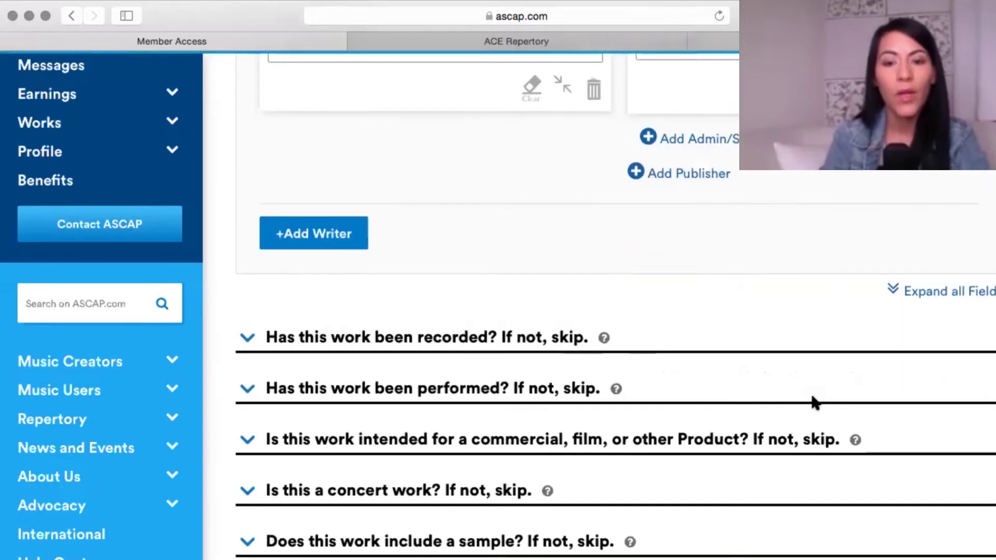
{"action": "scroll", "coordinate": [814, 402], "scroll_direction": "down", "scroll_amount": 1}
{"action": "scroll", "coordinate": [814, 403], "scroll_direction": "down", "scroll_amount": 2}
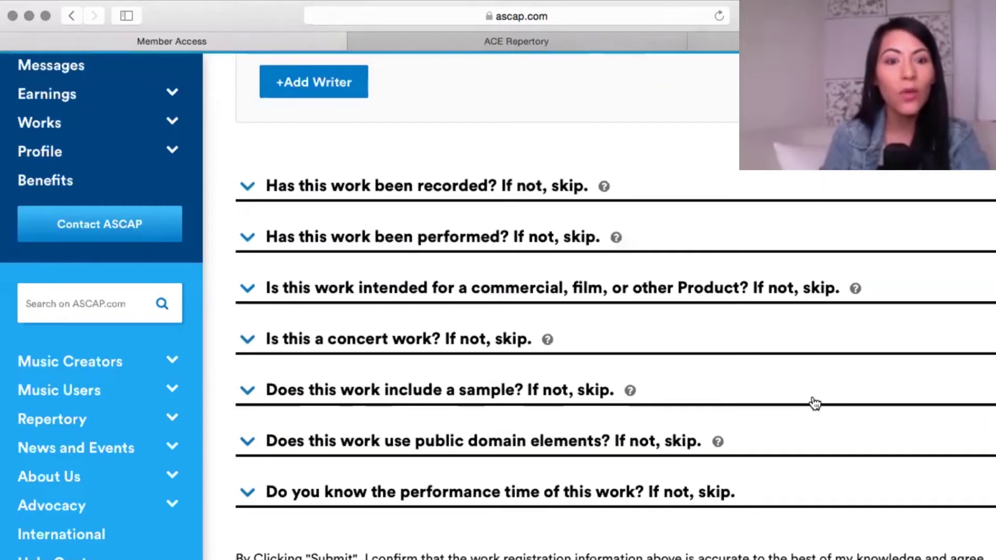
{"action": "left_click", "coordinate": [242, 186]}
Enter the recording artist, sound recording title 'Cansada de ti' and release date 07/08/2020.
{"action": "left_click", "coordinate": [354, 245]}
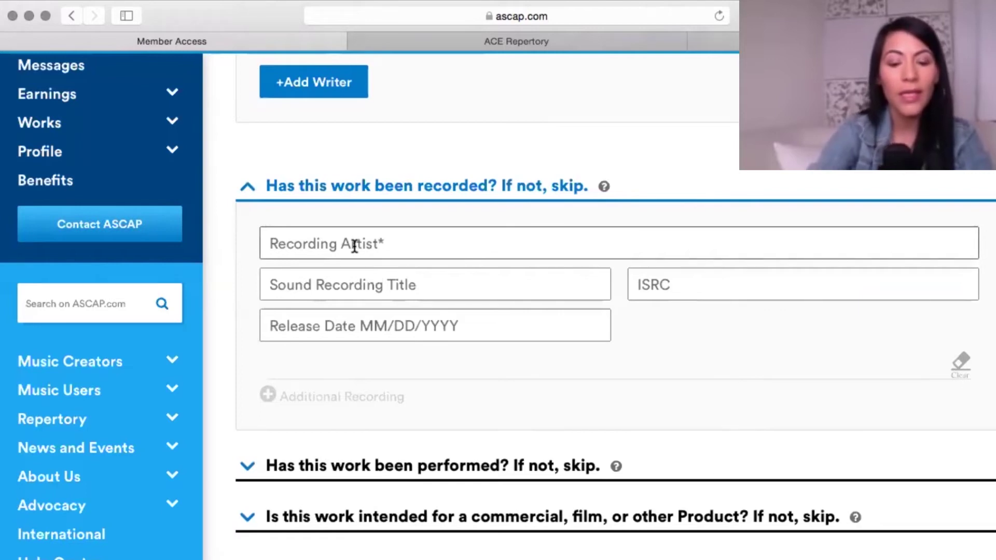
{"action": "type", "text": "Y"}
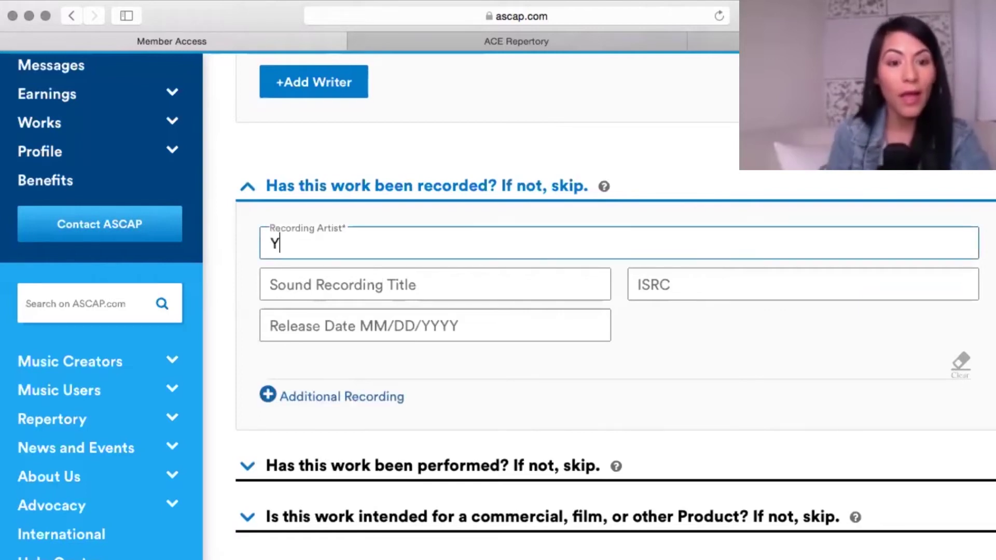
{"action": "type", "text": "ira"}
{"action": "left_click", "coordinate": [335, 287]}
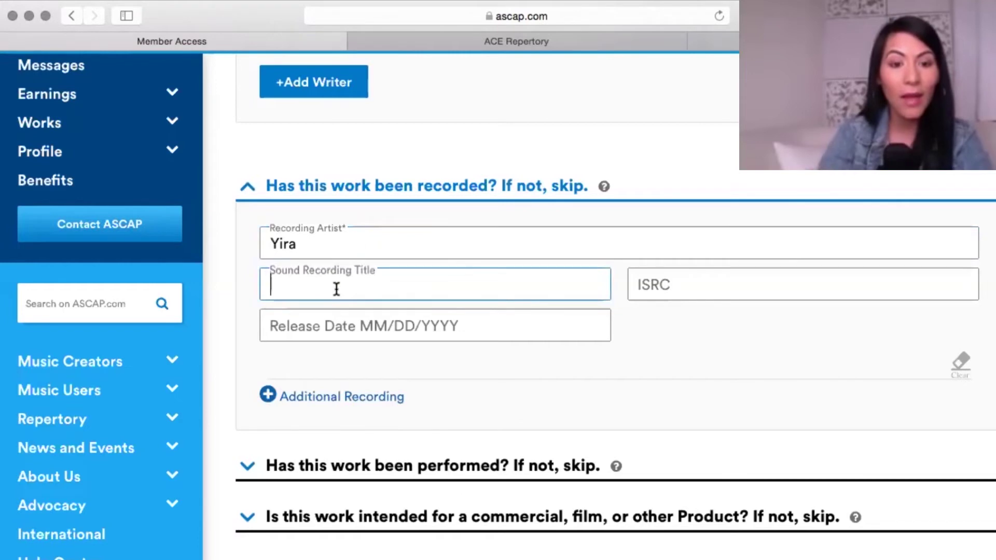
{"action": "type", "text": "Cansada de ti"}
{"action": "key", "text": "Tab"}
{"action": "type", "text": "07/08/2020"}
{"action": "left_click", "coordinate": [672, 281]}
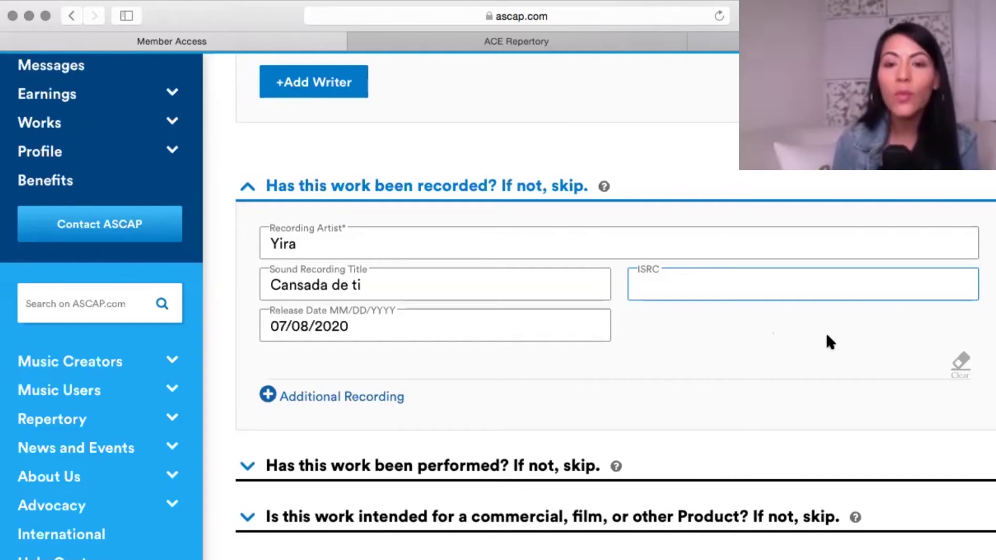
Enter the performer's name under the performed question, then expand the commercial/film/product section.
{"action": "scroll", "coordinate": [830, 342], "scroll_direction": "down", "scroll_amount": 5}
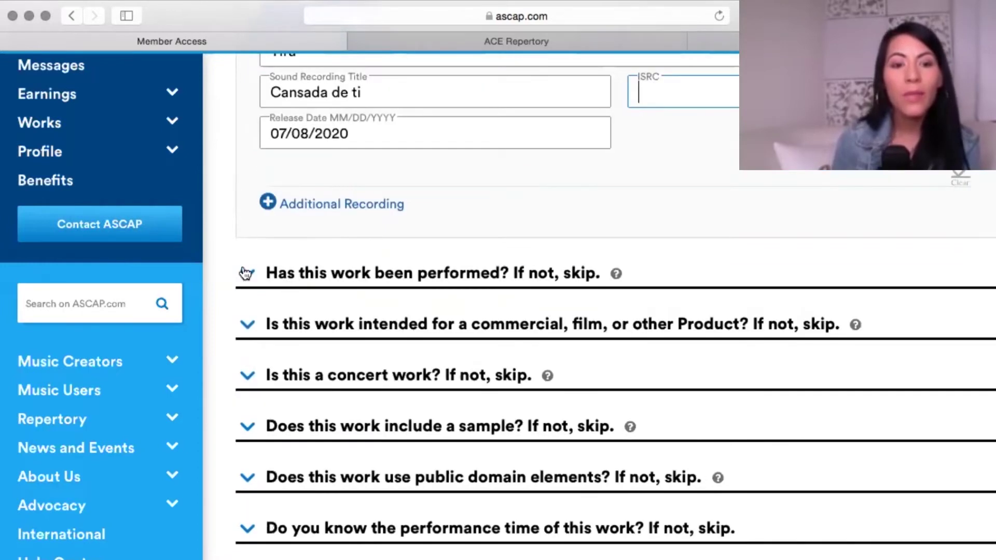
{"action": "left_click", "coordinate": [246, 273]}
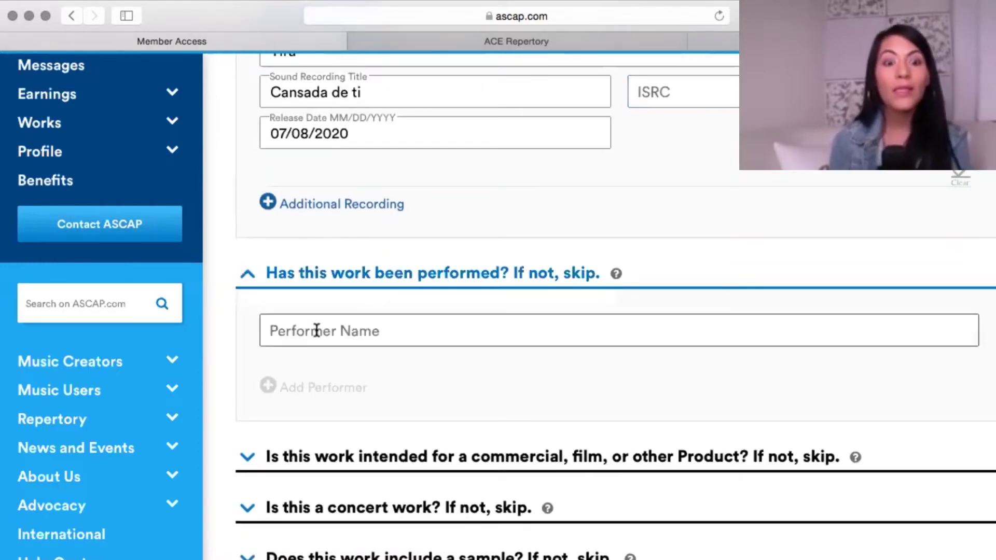
{"action": "left_click", "coordinate": [316, 331]}
{"action": "type", "text": "Yira"}
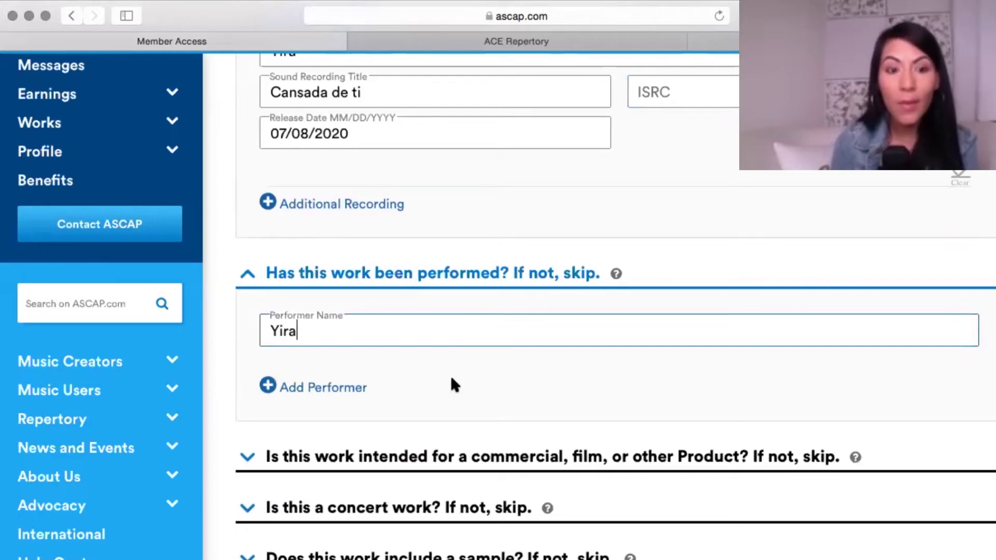
{"action": "left_click", "coordinate": [657, 399]}
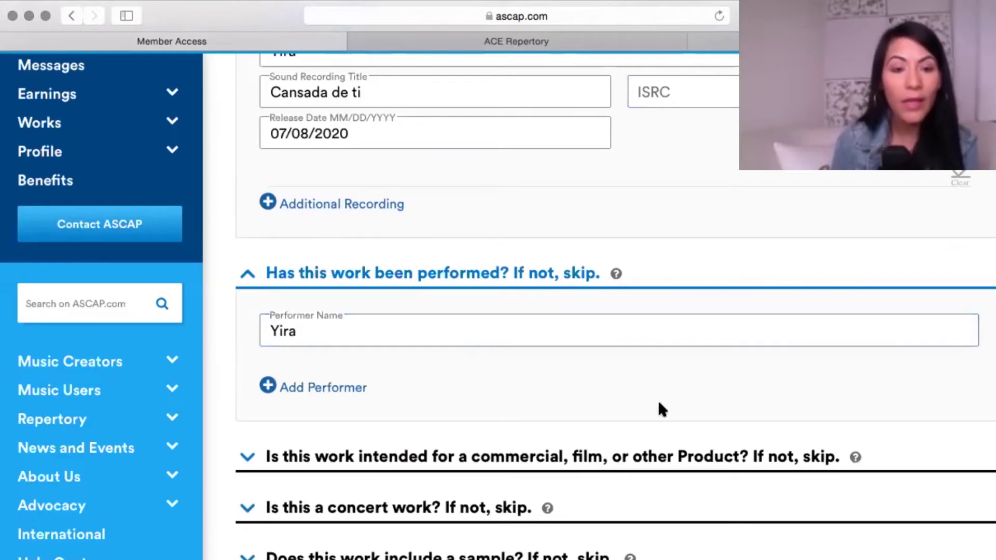
{"action": "left_click", "coordinate": [248, 276]}
{"action": "left_click", "coordinate": [247, 324]}
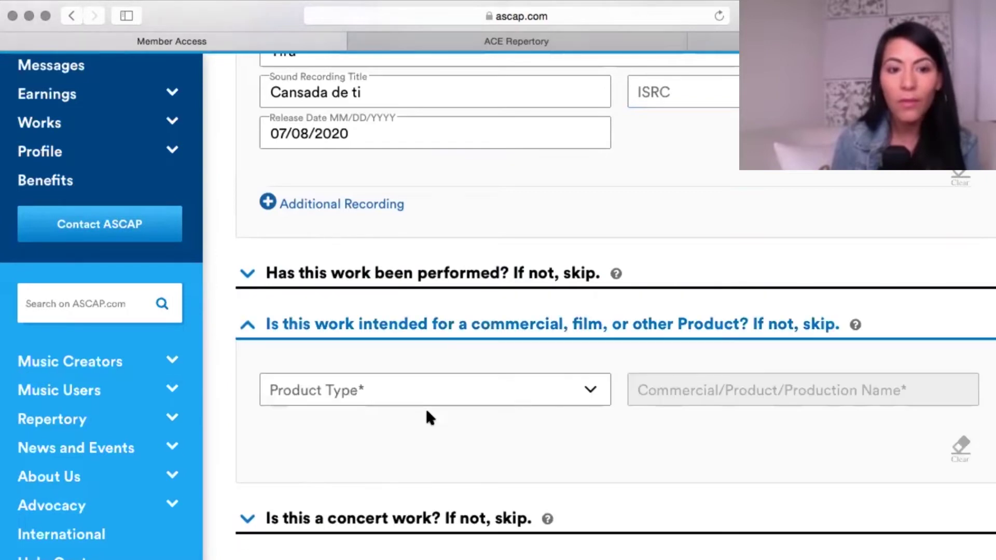
Dismiss the Product Type dropdown without choosing, and collapse the commercial/product question.
{"action": "scroll", "coordinate": [496, 464], "scroll_direction": "down", "scroll_amount": 2}
{"action": "scroll", "coordinate": [496, 461], "scroll_direction": "down", "scroll_amount": 1}
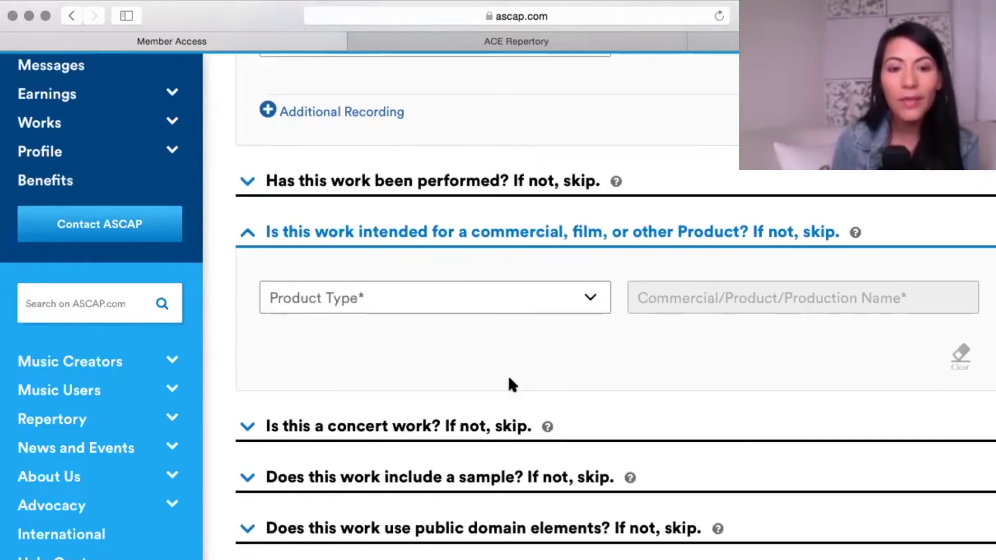
{"action": "left_click", "coordinate": [592, 298]}
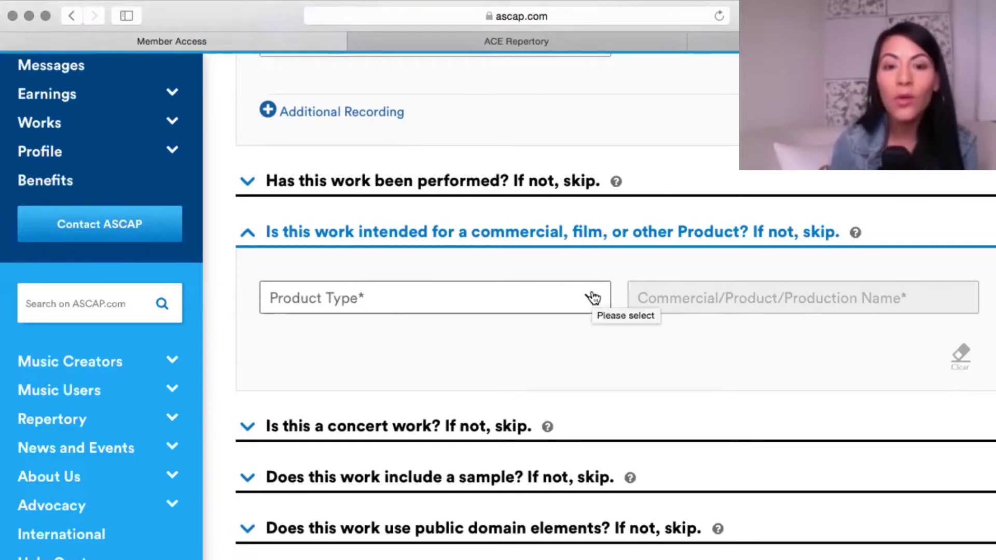
{"action": "left_click", "coordinate": [593, 298]}
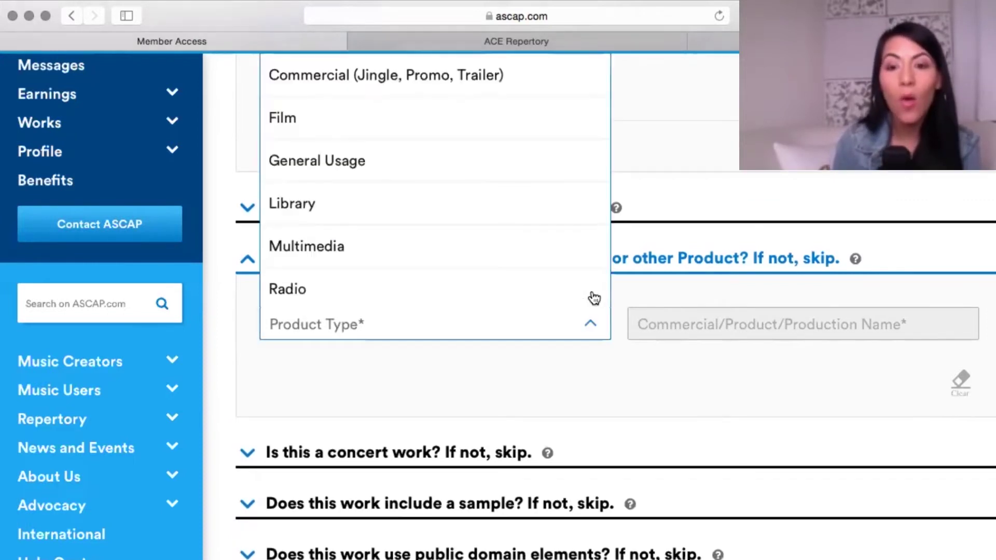
{"action": "scroll", "coordinate": [506, 287], "scroll_direction": "up", "scroll_amount": 3}
{"action": "scroll", "coordinate": [418, 100], "scroll_direction": "up", "scroll_amount": 1}
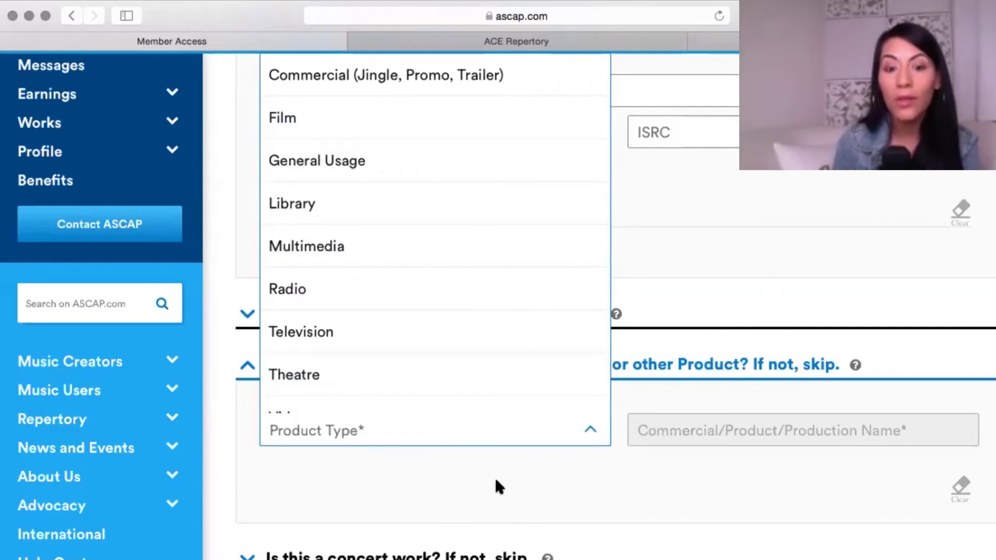
{"action": "left_click", "coordinate": [550, 460]}
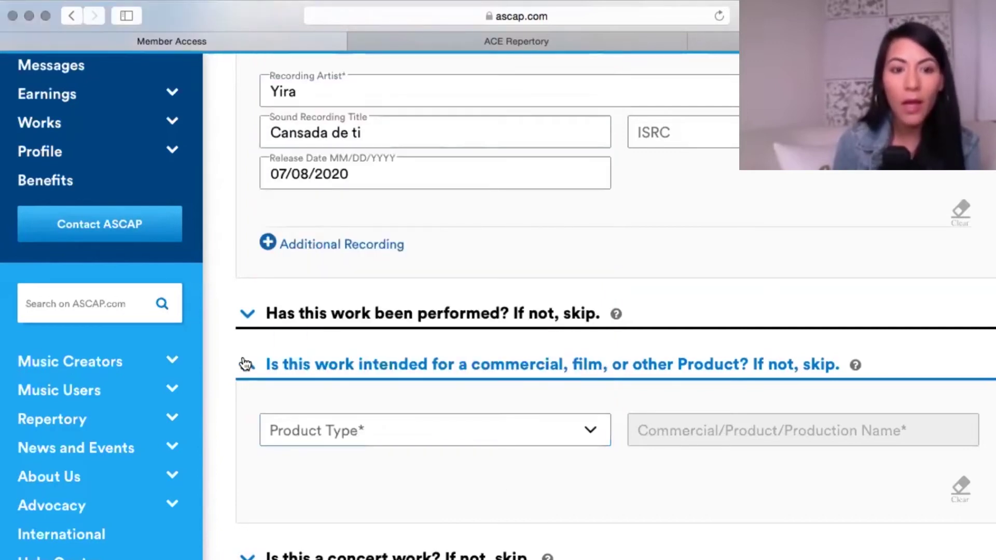
{"action": "left_click", "coordinate": [244, 364]}
Expand 'Is this a concert work?' and collapse it again, leaving no concert type chosen.
{"action": "scroll", "coordinate": [247, 337], "scroll_direction": "down", "scroll_amount": 3}
{"action": "left_click", "coordinate": [247, 337]}
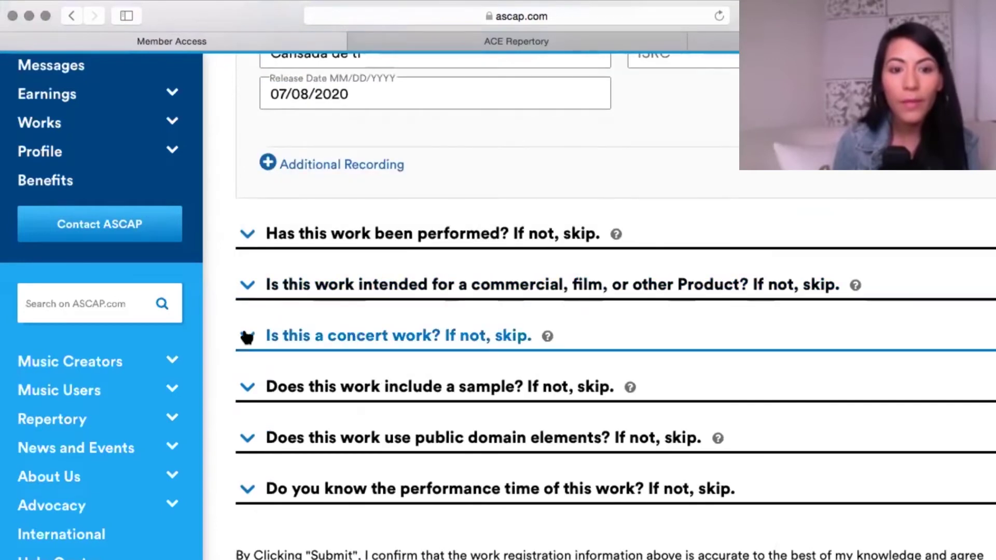
{"action": "scroll", "coordinate": [596, 463], "scroll_direction": "down", "scroll_amount": 2}
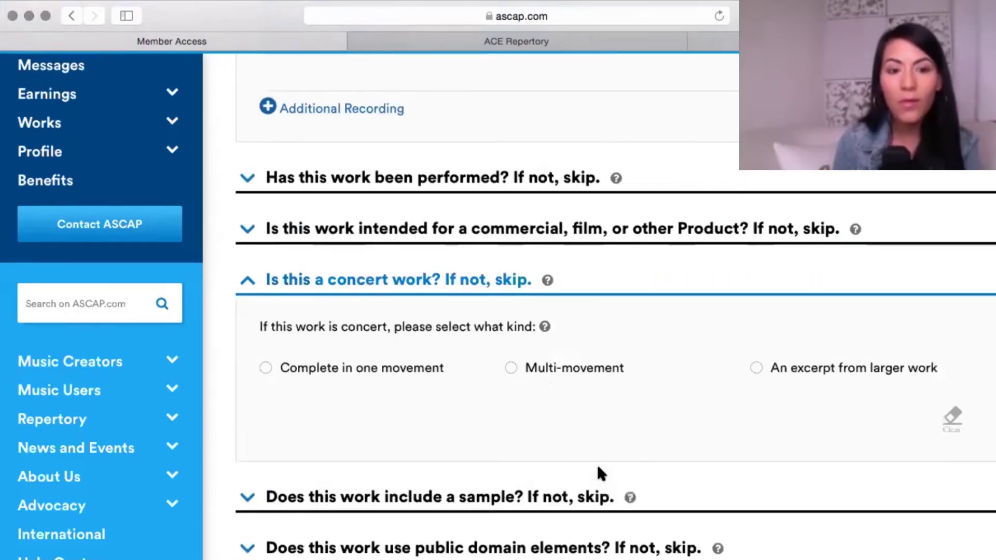
{"action": "scroll", "coordinate": [596, 461], "scroll_direction": "down", "scroll_amount": 2}
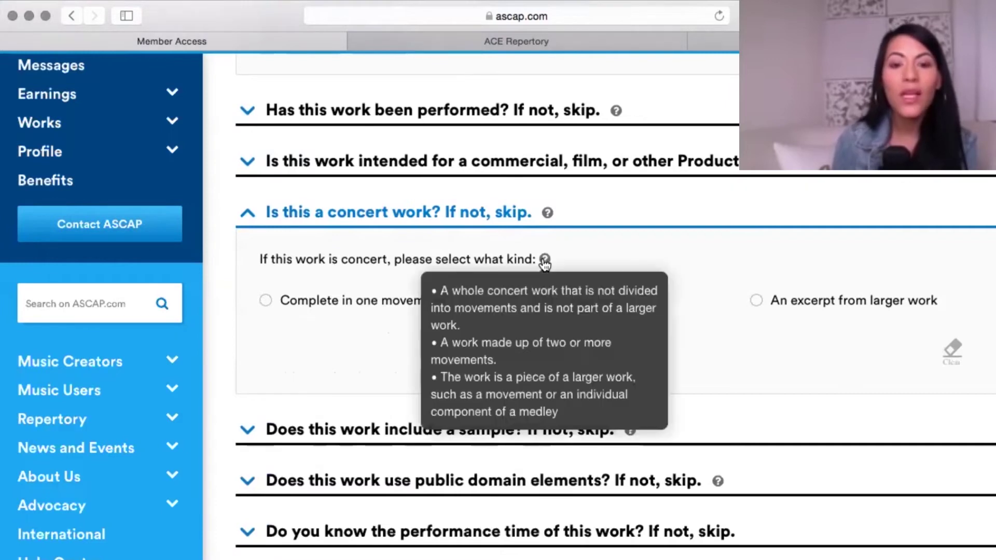
{"action": "mouse_move", "coordinate": [548, 215]}
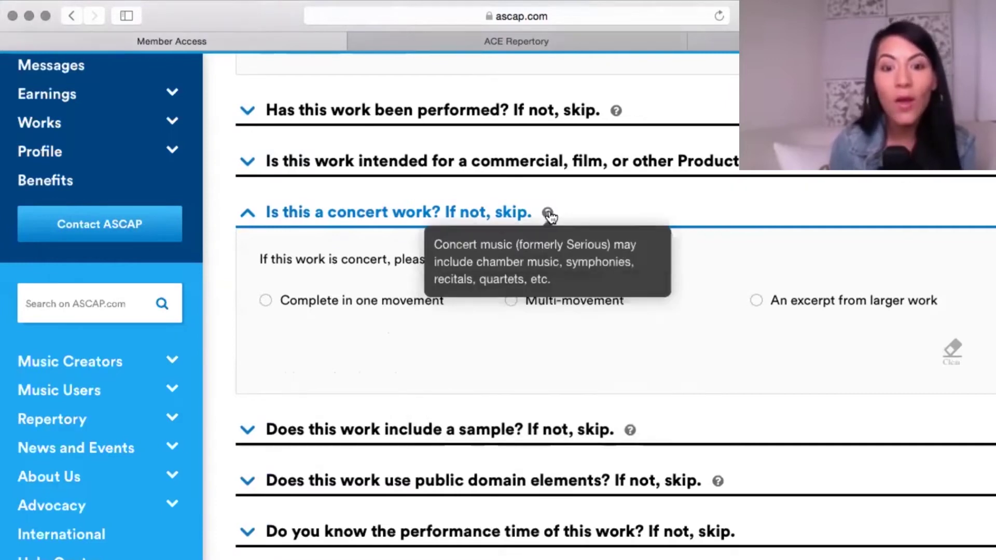
{"action": "left_click", "coordinate": [250, 217]}
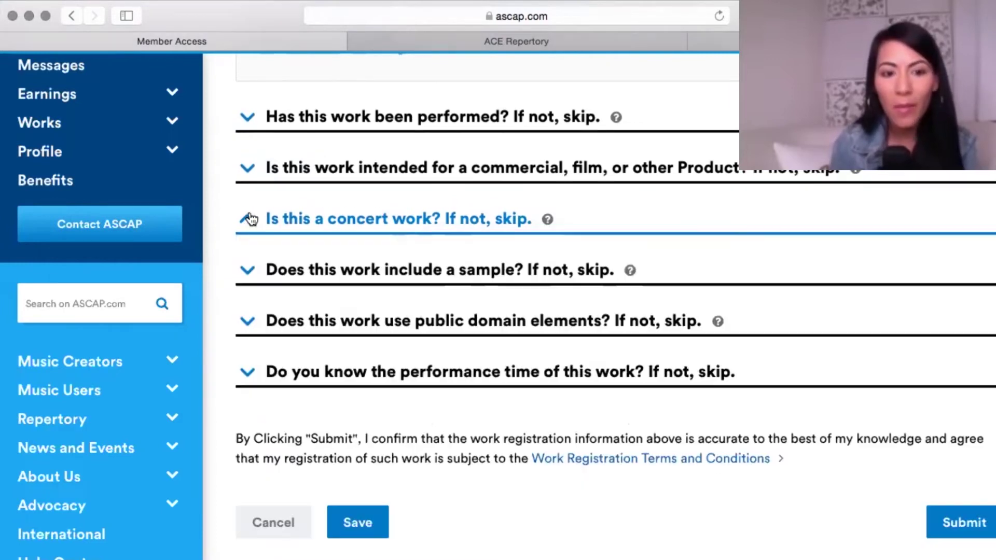
Expand 'Does this work include a sample?' to show the sampled work's title and writer fields.
{"action": "left_click", "coordinate": [257, 270]}
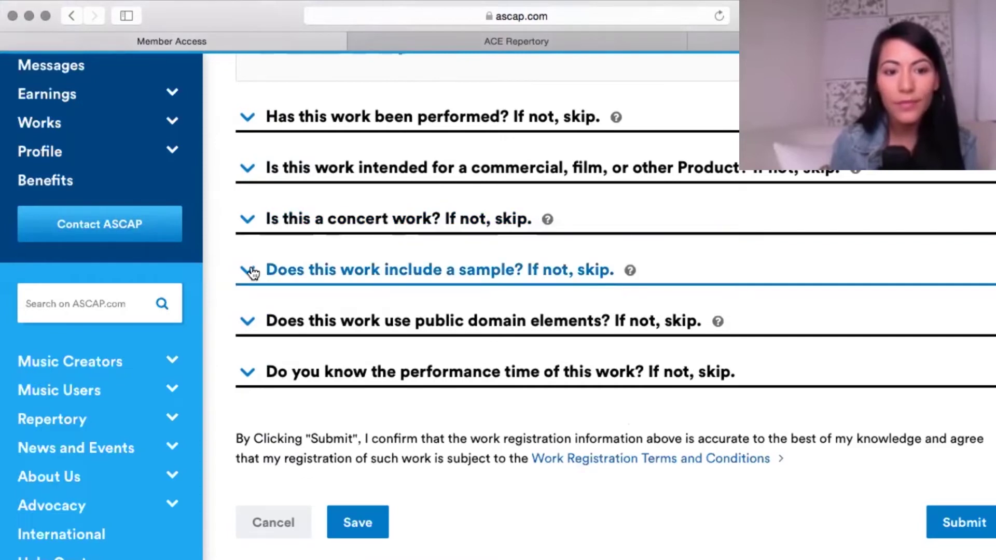
{"action": "scroll", "coordinate": [599, 413], "scroll_direction": "down", "scroll_amount": 2}
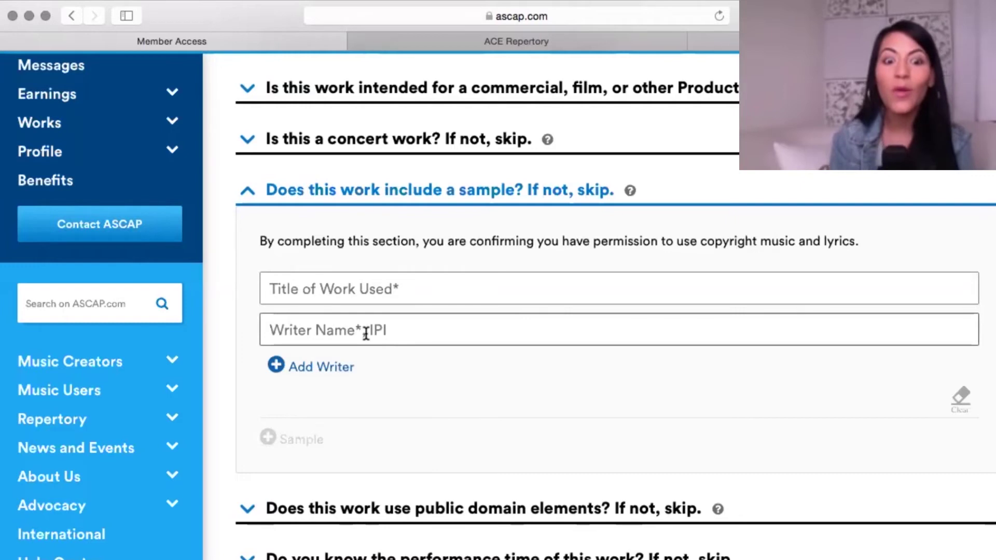
{"action": "scroll", "coordinate": [404, 341], "scroll_direction": "down", "scroll_amount": 4}
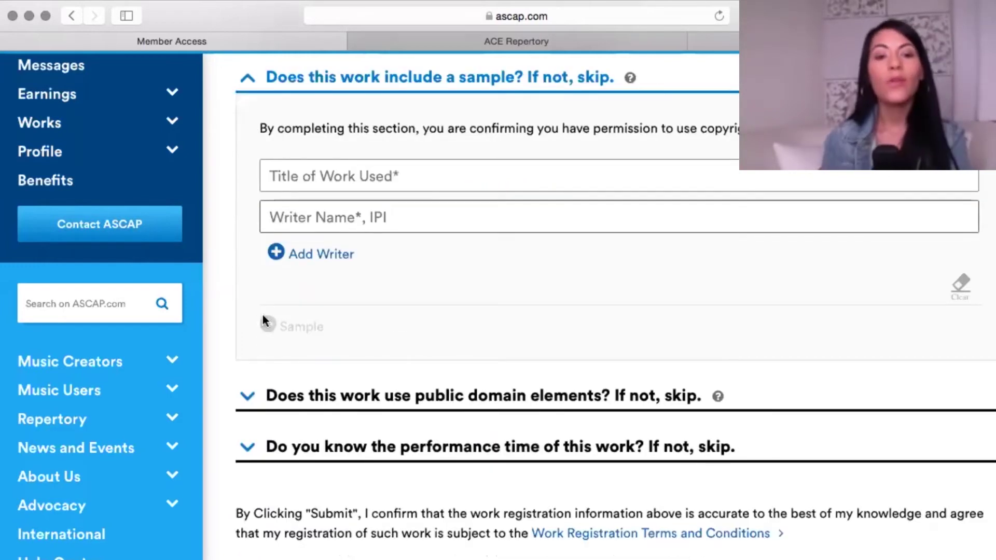
Open the public domain elements question, leaving its work title, writer and ISWC fields blank.
{"action": "left_click", "coordinate": [246, 320]}
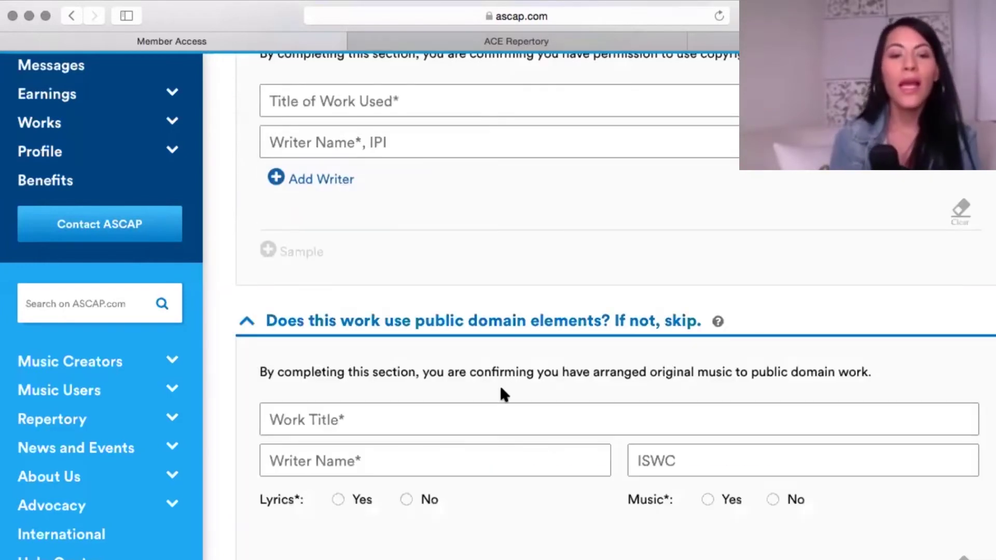
{"action": "scroll", "coordinate": [499, 384], "scroll_direction": "down", "scroll_amount": 2}
{"action": "scroll", "coordinate": [503, 395], "scroll_direction": "down", "scroll_amount": 1}
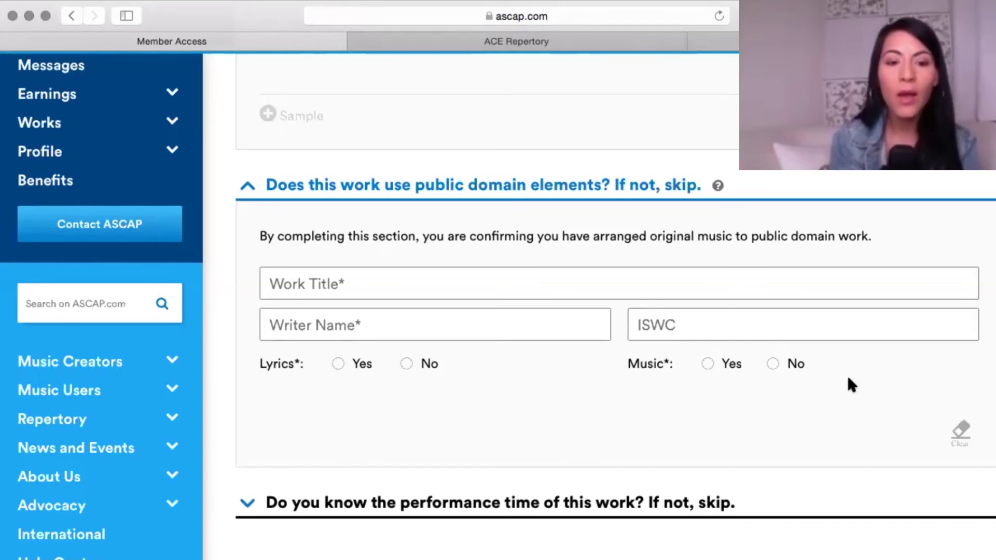
{"action": "scroll", "coordinate": [850, 384], "scroll_direction": "down", "scroll_amount": 1}
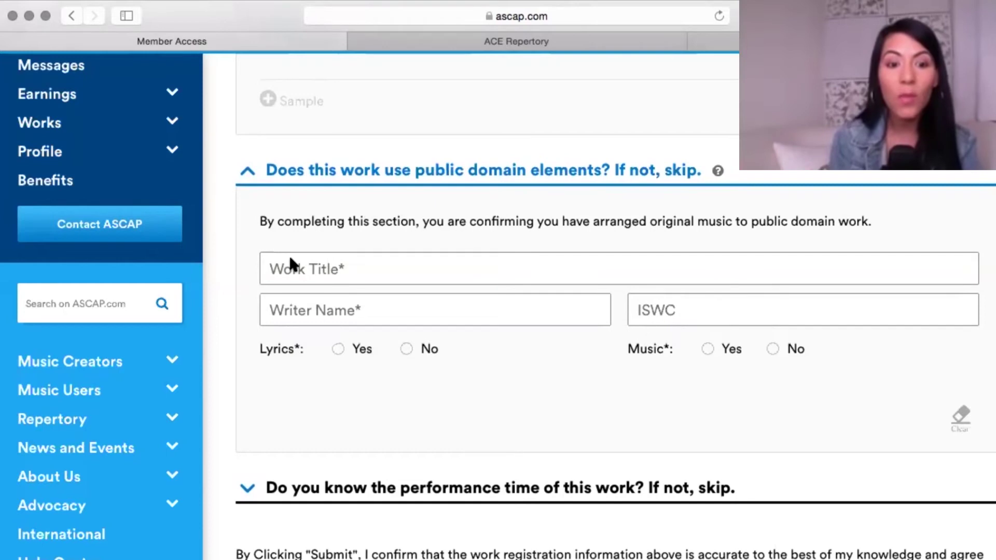
{"action": "left_click", "coordinate": [278, 269]}
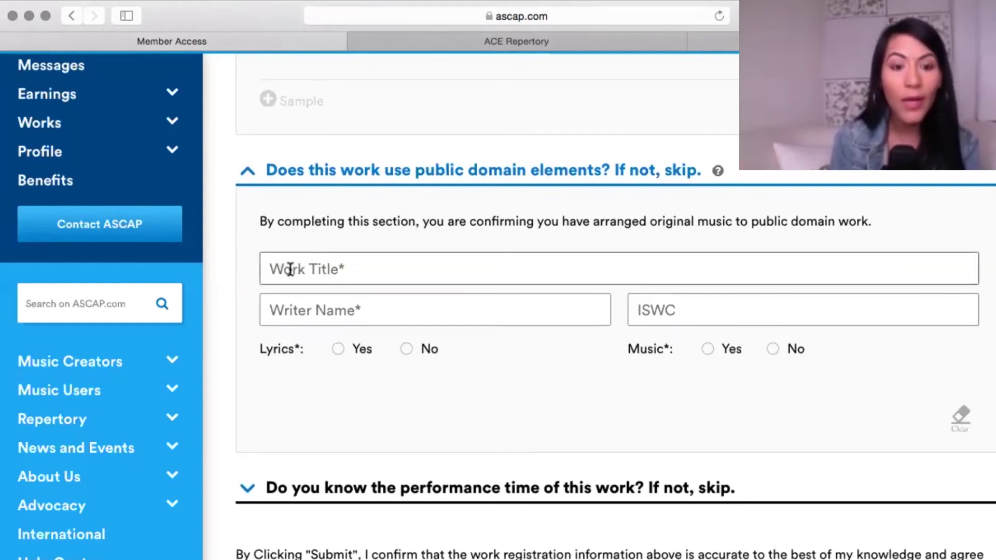
{"action": "left_click", "coordinate": [283, 304]}
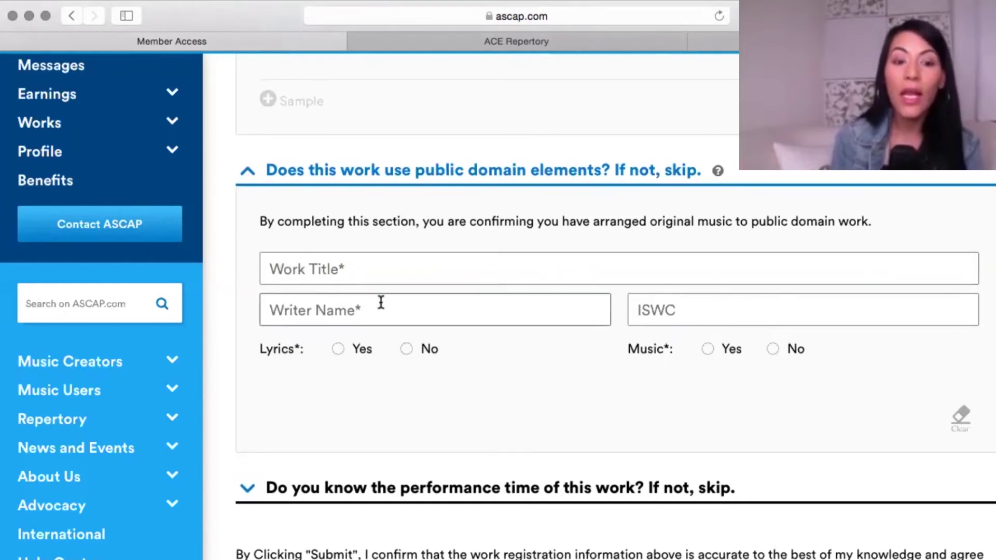
{"action": "left_click", "coordinate": [682, 310]}
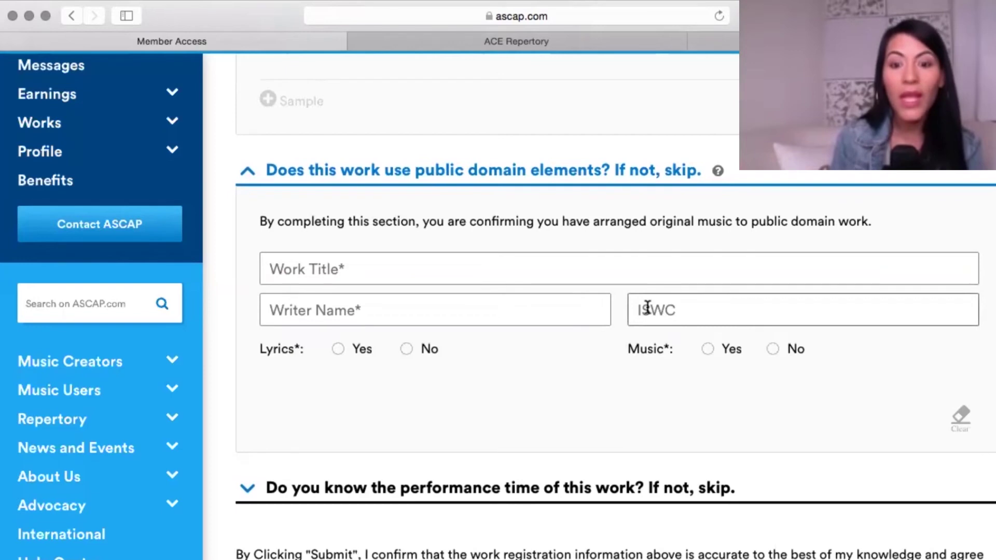
{"action": "left_click", "coordinate": [697, 308]}
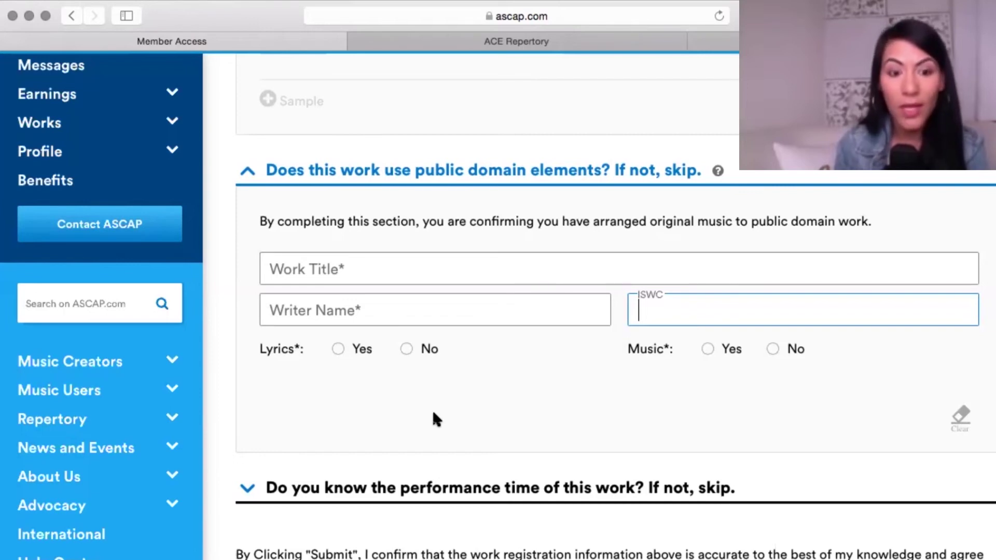
{"action": "scroll", "coordinate": [433, 413], "scroll_direction": "down", "scroll_amount": 1}
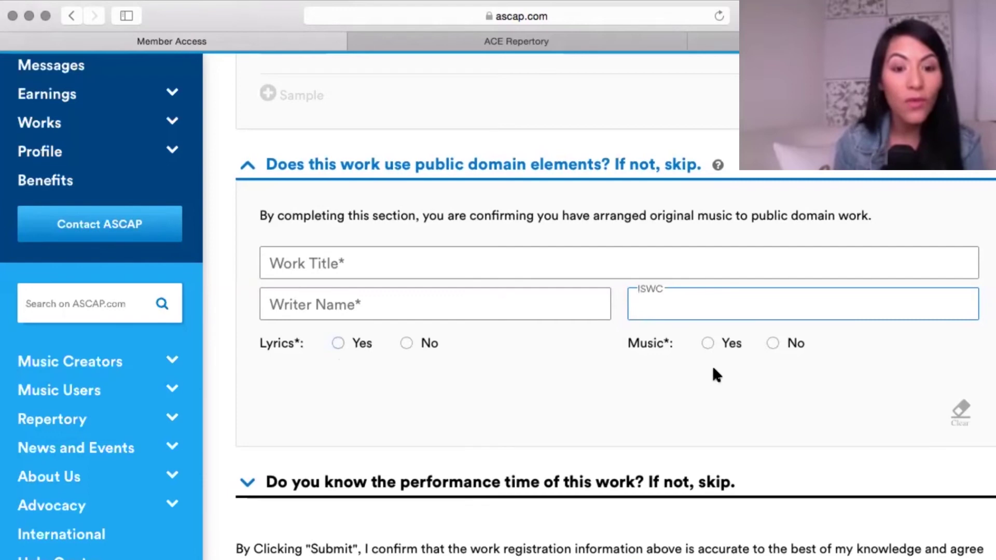
{"action": "scroll", "coordinate": [700, 378], "scroll_direction": "down", "scroll_amount": 3}
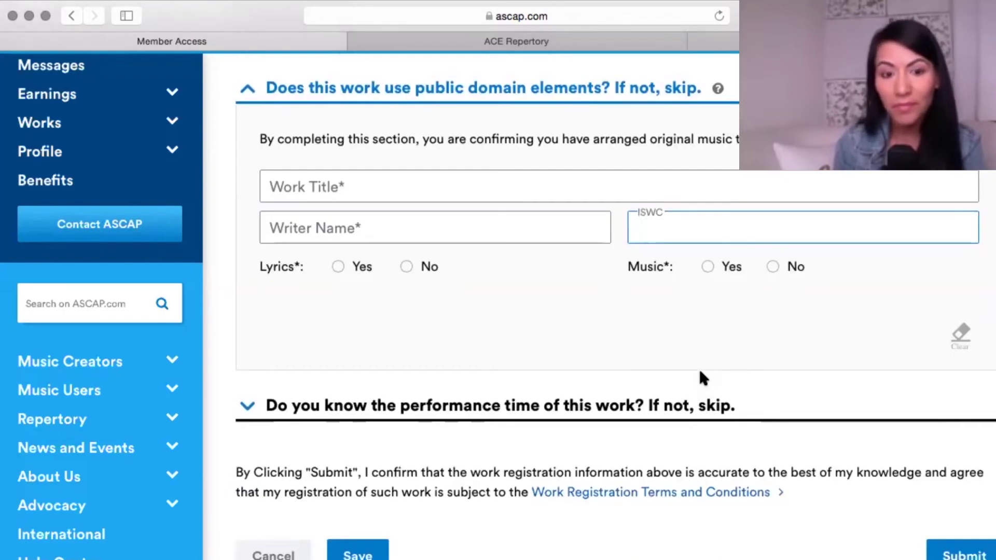
{"action": "scroll", "coordinate": [700, 378], "scroll_direction": "down", "scroll_amount": 2}
Expand the performance time question and enter 00:03:41 in the HH:MM:SS field.
{"action": "right_click", "coordinate": [700, 371]}
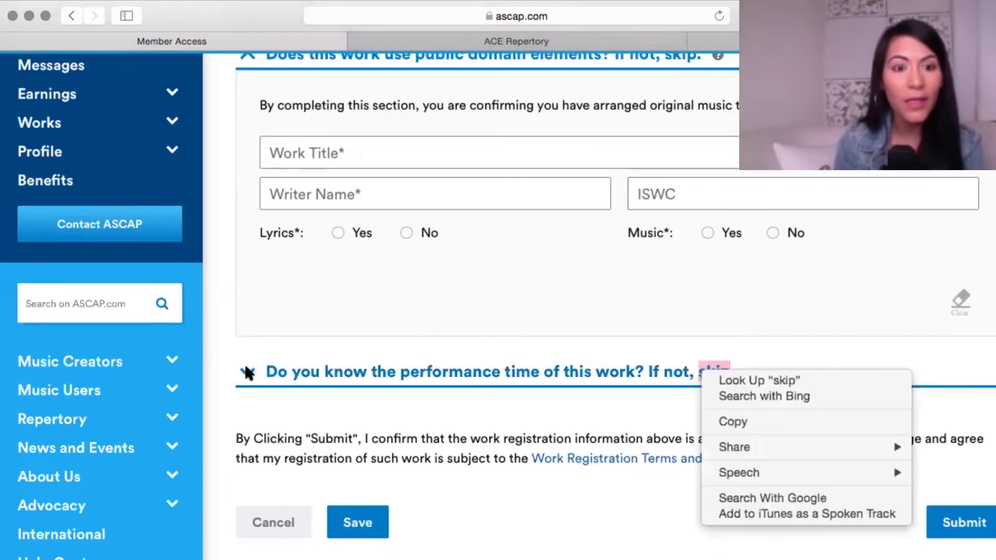
{"action": "left_click", "coordinate": [248, 371]}
{"action": "left_click", "coordinate": [248, 372]}
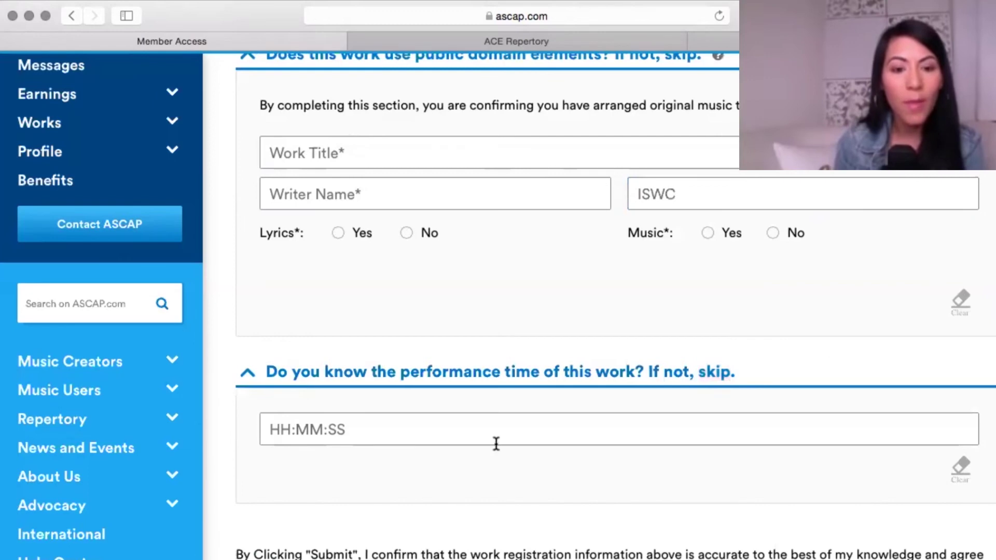
{"action": "scroll", "coordinate": [496, 443], "scroll_direction": "down", "scroll_amount": 3}
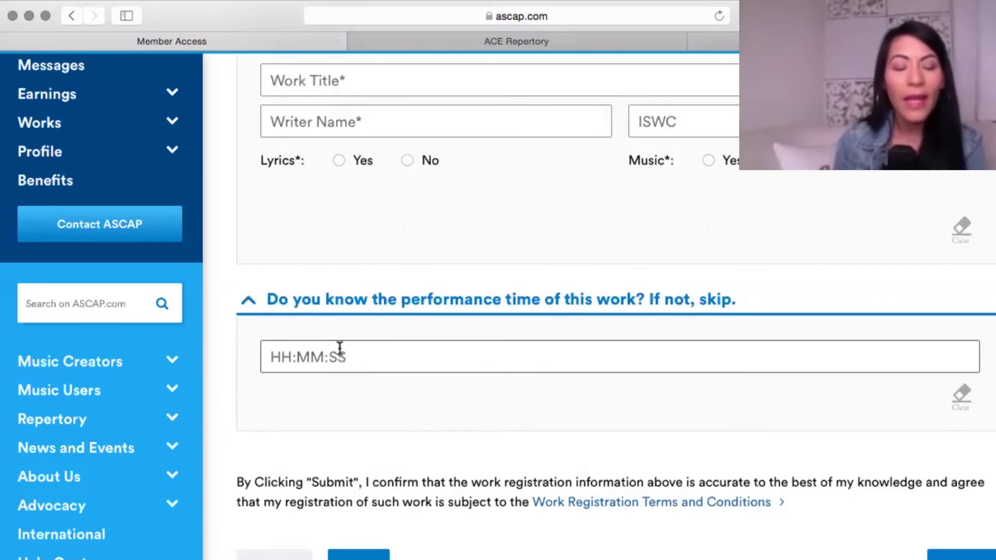
{"action": "left_click", "coordinate": [340, 347]}
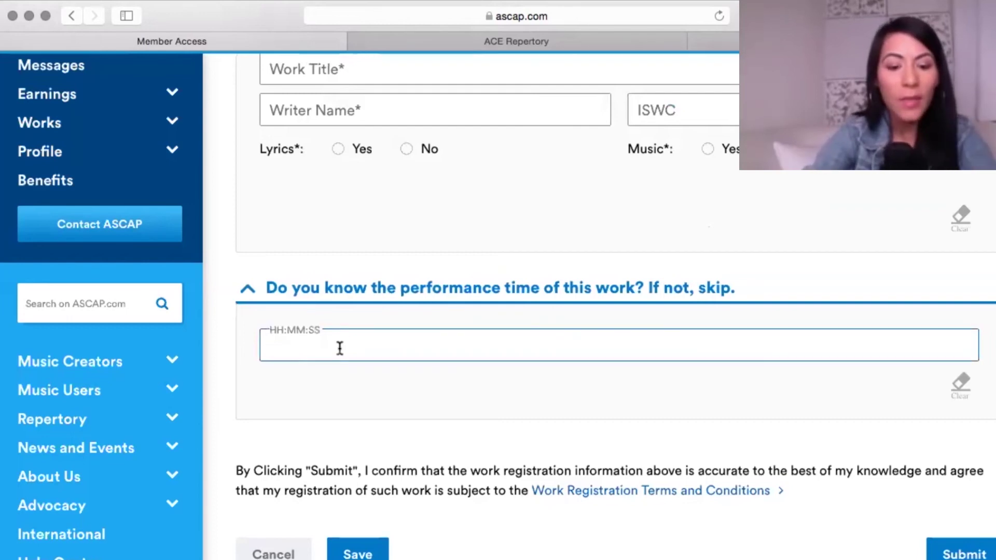
{"action": "type", "text": "00:03:41"}
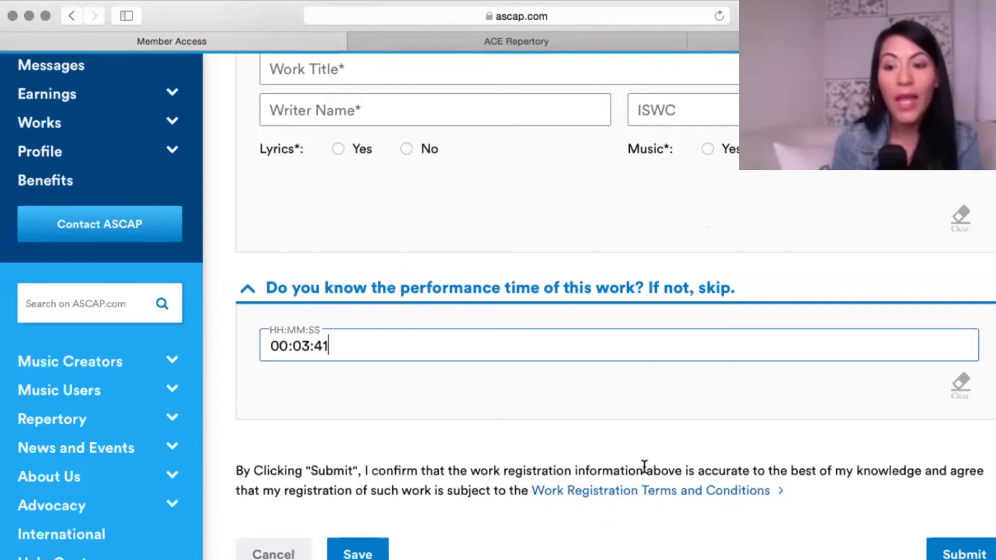
{"action": "scroll", "coordinate": [644, 466], "scroll_direction": "down", "scroll_amount": 1}
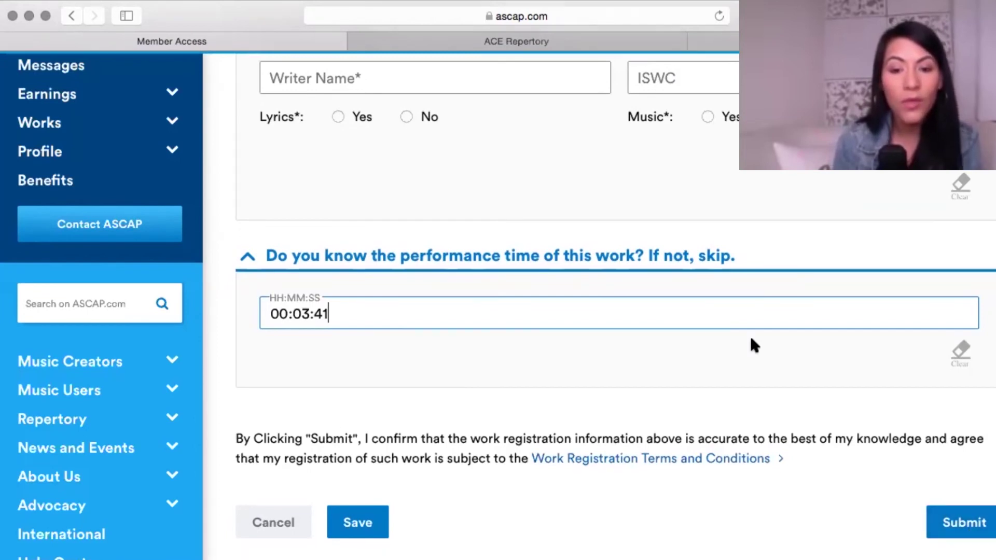
Review the Cansada de ti title and shares, then switch to the Protege Tu Música services tab.
{"action": "scroll", "coordinate": [751, 338], "scroll_direction": "up", "scroll_amount": 5}
{"action": "scroll", "coordinate": [751, 338], "scroll_direction": "up", "scroll_amount": 5}
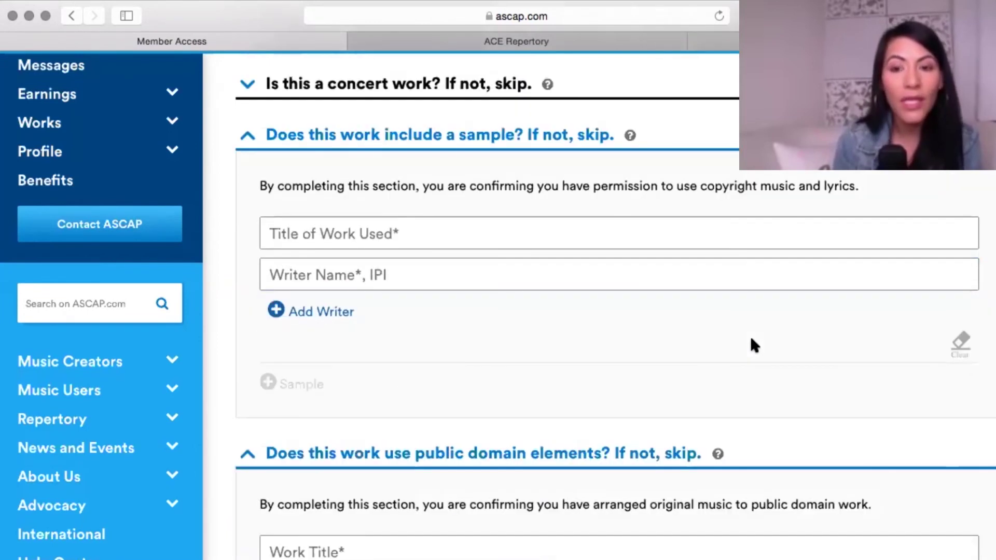
{"action": "scroll", "coordinate": [753, 346], "scroll_direction": "up", "scroll_amount": 10}
{"action": "scroll", "coordinate": [753, 345], "scroll_direction": "up", "scroll_amount": 10}
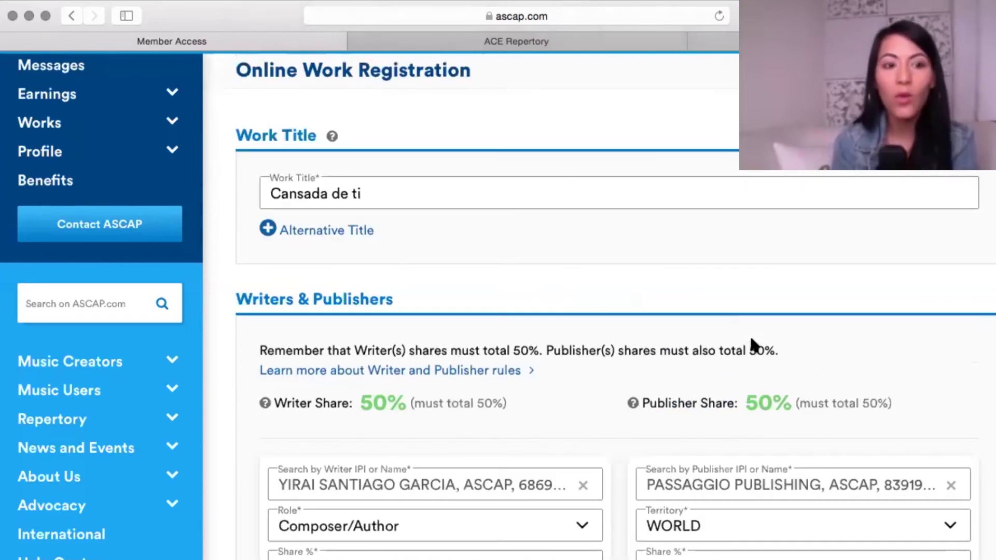
{"action": "scroll", "coordinate": [820, 407], "scroll_direction": "down", "scroll_amount": 2}
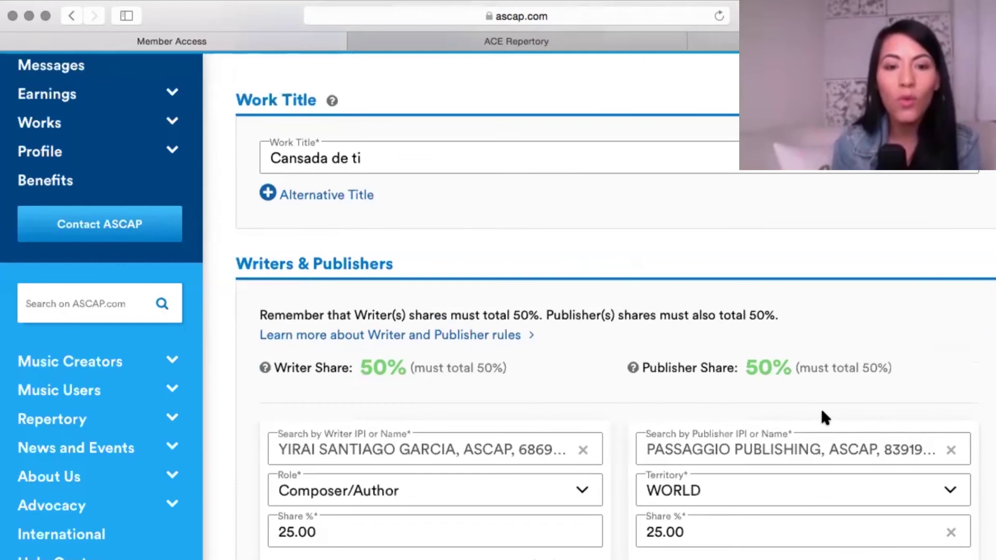
{"action": "scroll", "coordinate": [820, 406], "scroll_direction": "down", "scroll_amount": 2}
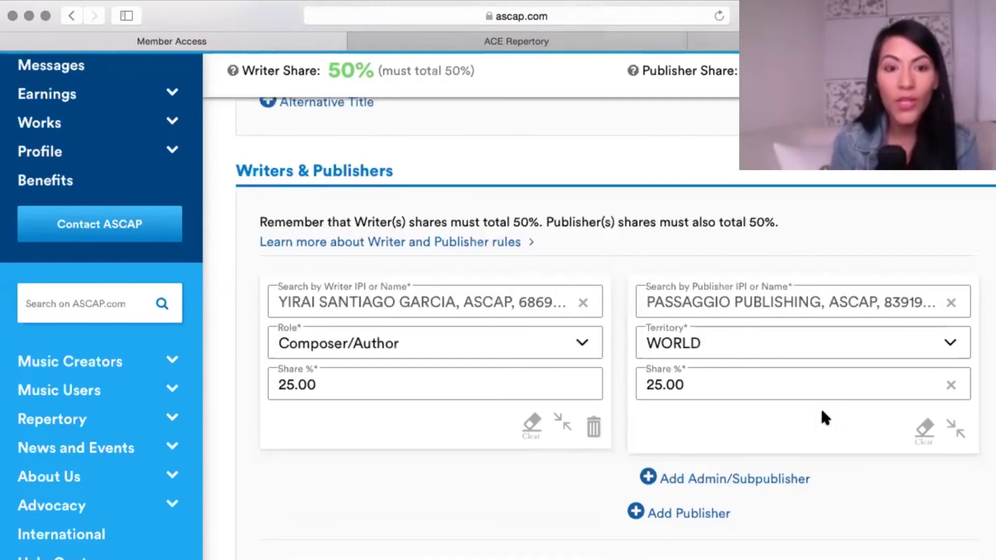
{"action": "scroll", "coordinate": [571, 347], "scroll_direction": "down", "scroll_amount": 1}
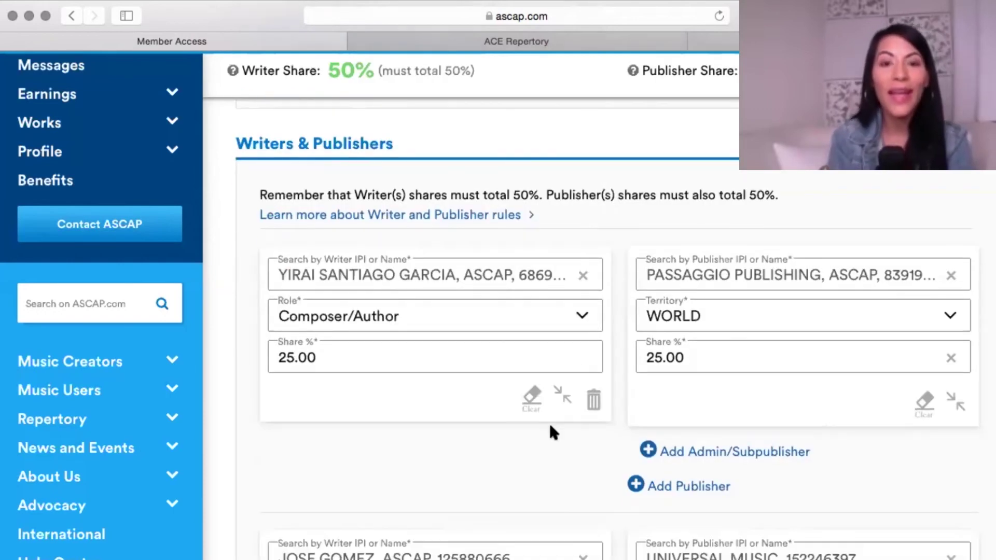
{"action": "scroll", "coordinate": [549, 422], "scroll_direction": "down", "scroll_amount": 1}
{"action": "scroll", "coordinate": [135, 176], "scroll_direction": "up", "scroll_amount": 3}
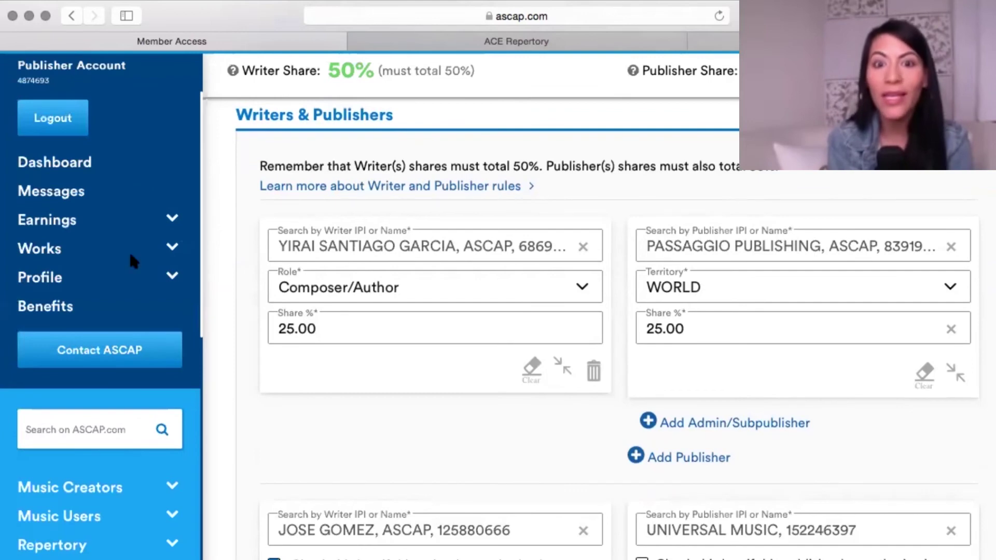
{"action": "scroll", "coordinate": [129, 254], "scroll_direction": "up", "scroll_amount": 3}
{"action": "scroll", "coordinate": [293, 405], "scroll_direction": "down", "scroll_amount": 4}
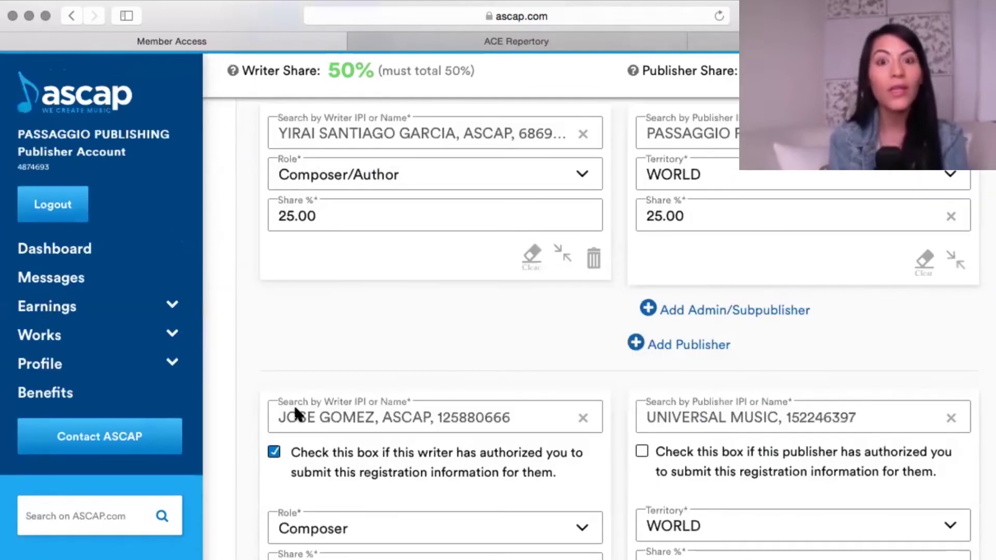
{"action": "scroll", "coordinate": [293, 403], "scroll_direction": "down", "scroll_amount": 2}
{"action": "scroll", "coordinate": [294, 406], "scroll_direction": "down", "scroll_amount": 2}
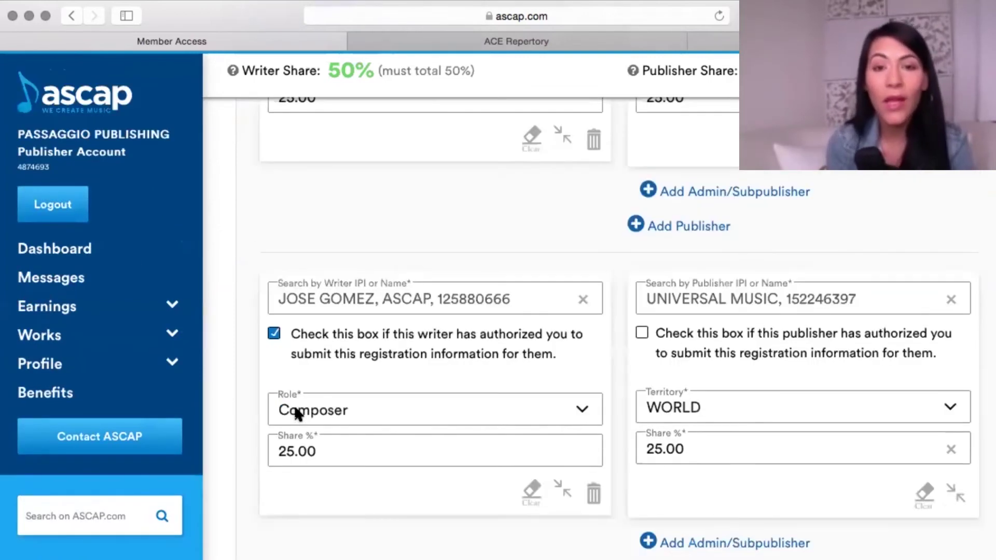
{"action": "scroll", "coordinate": [295, 410], "scroll_direction": "up", "scroll_amount": 2}
{"action": "scroll", "coordinate": [295, 410], "scroll_direction": "up", "scroll_amount": 4}
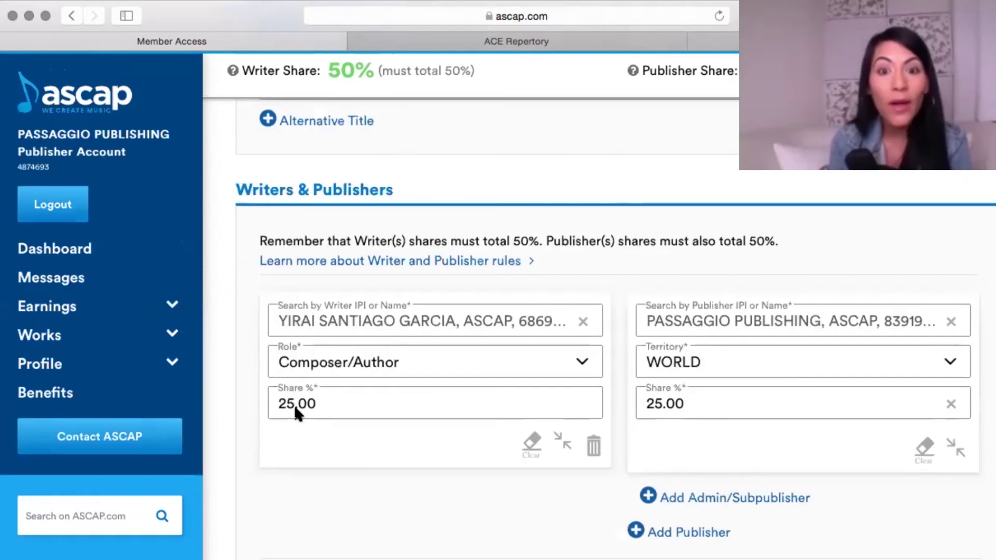
{"action": "scroll", "coordinate": [294, 405], "scroll_direction": "up", "scroll_amount": 2}
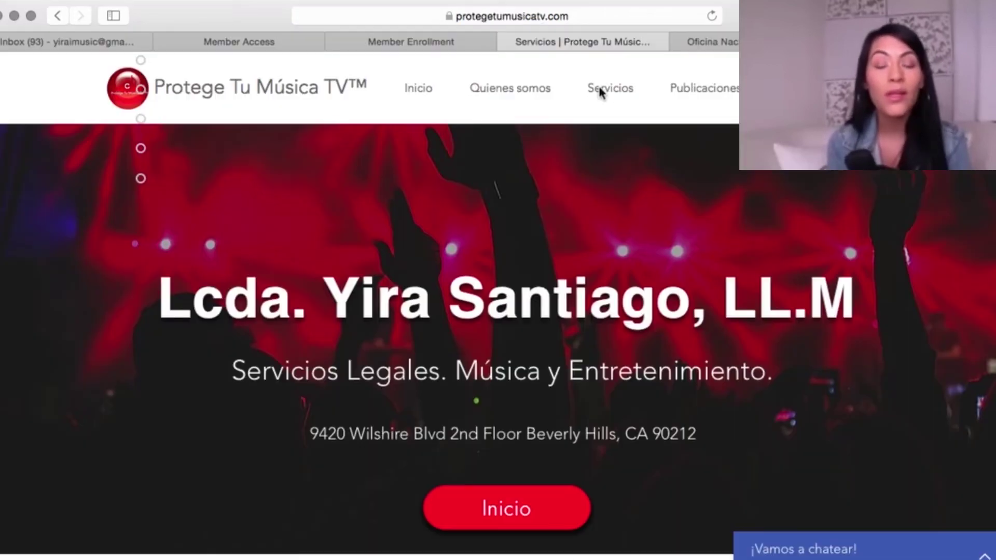
{"action": "left_click", "coordinate": [601, 92]}
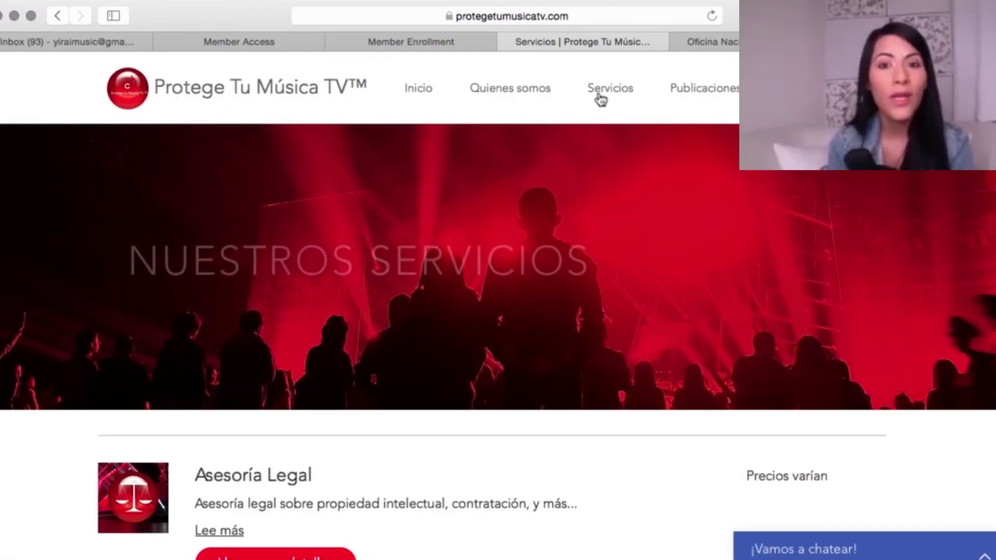
Scroll through the Protege Tu Música pages down to the homepage's Nuestros Servicios overview.
{"action": "scroll", "coordinate": [595, 456], "scroll_direction": "down", "scroll_amount": 3}
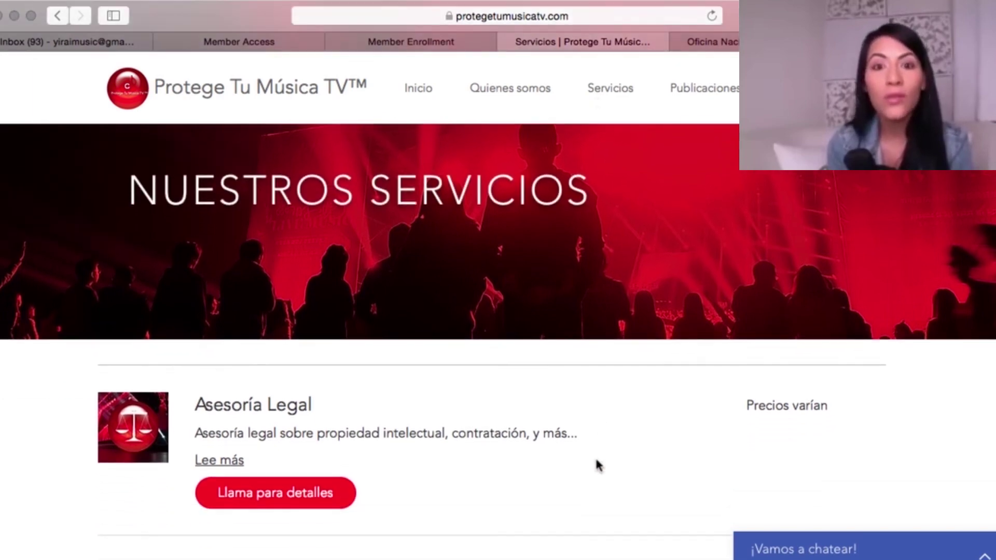
{"action": "scroll", "coordinate": [596, 460], "scroll_direction": "down", "scroll_amount": 3}
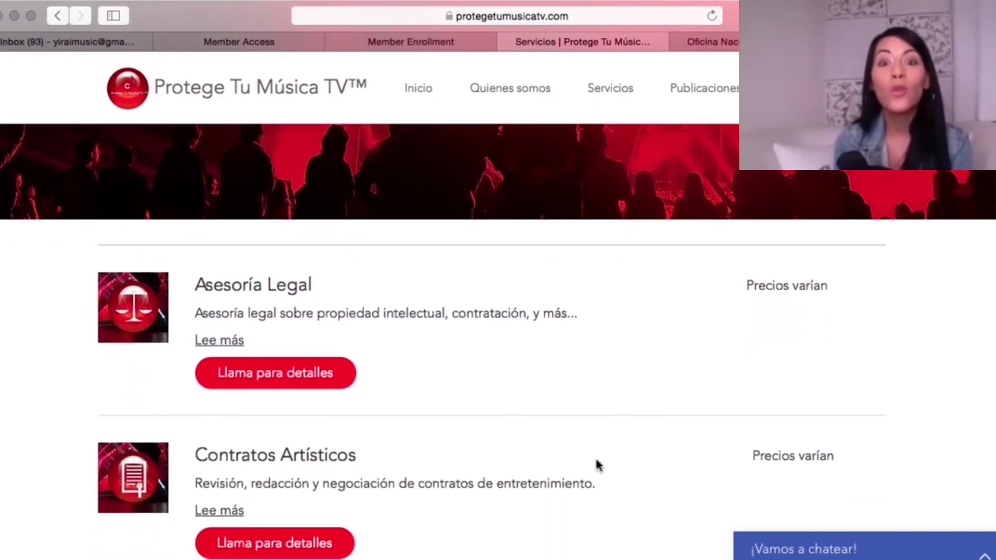
{"action": "scroll", "coordinate": [597, 462], "scroll_direction": "down", "scroll_amount": 5}
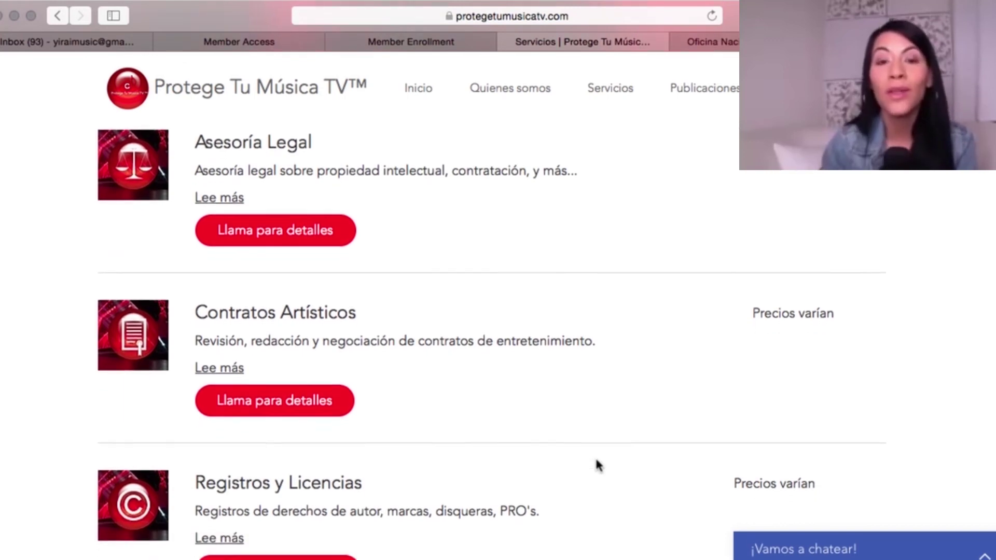
{"action": "scroll", "coordinate": [597, 461], "scroll_direction": "down", "scroll_amount": 2}
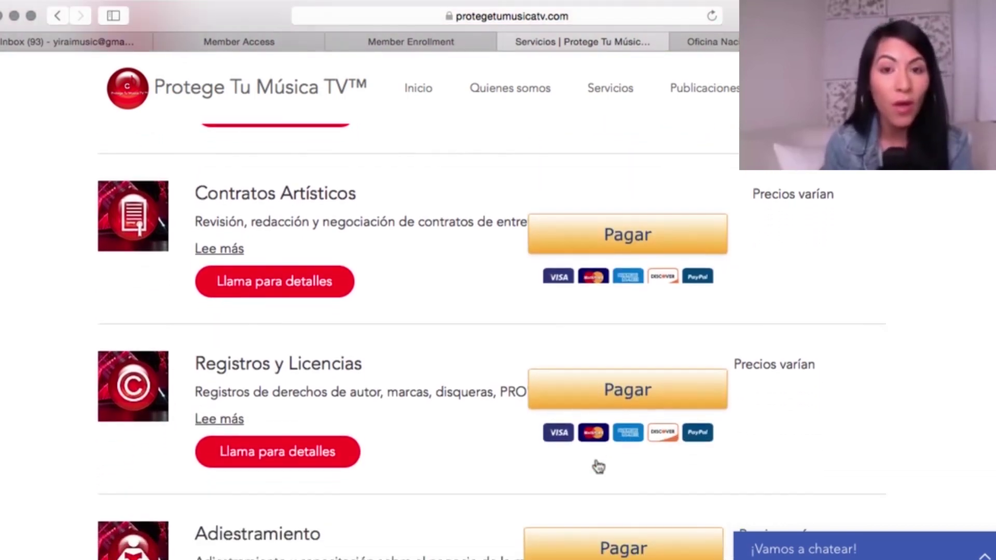
{"action": "scroll", "coordinate": [598, 467], "scroll_direction": "down", "scroll_amount": 4}
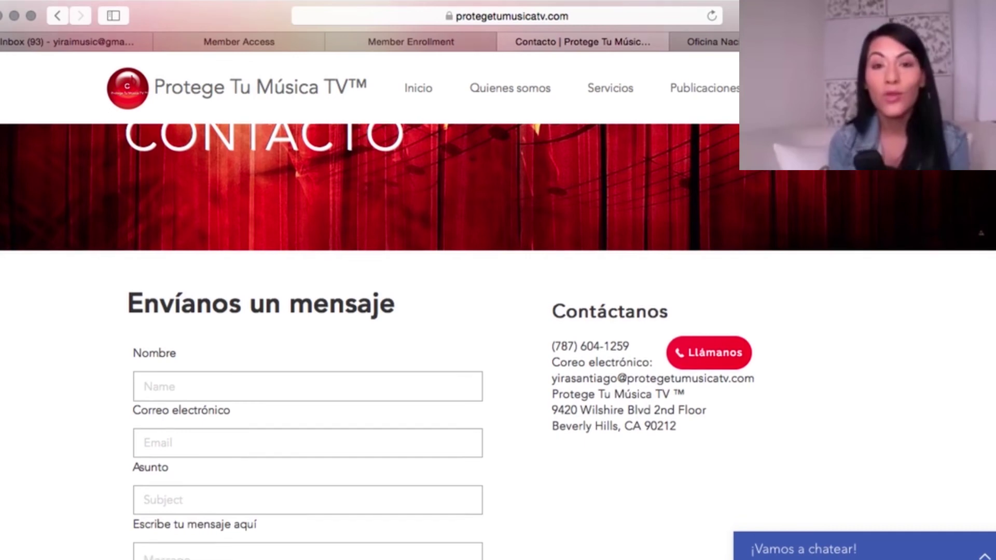
{"action": "scroll", "coordinate": [747, 251], "scroll_direction": "down", "scroll_amount": 2}
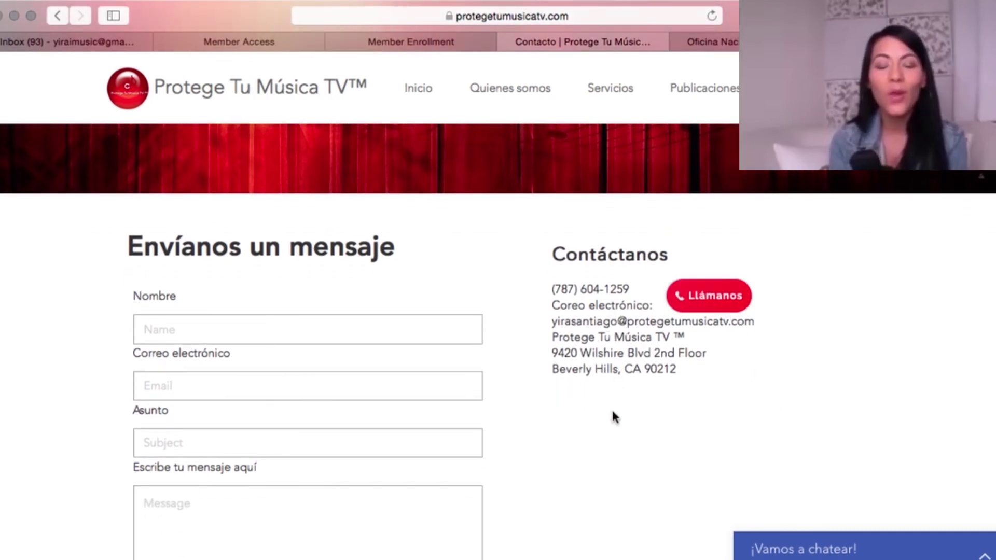
{"action": "scroll", "coordinate": [614, 433], "scroll_direction": "down", "scroll_amount": 3}
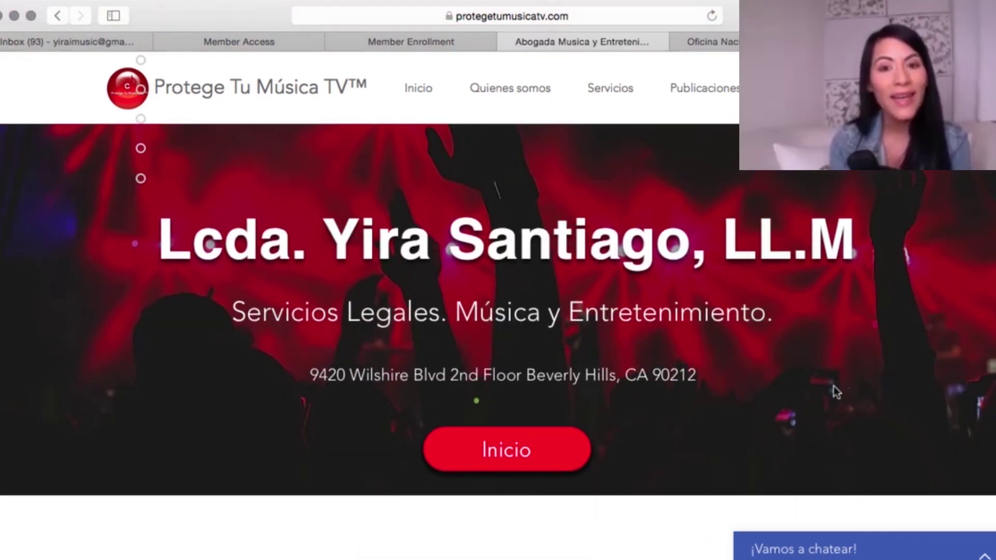
{"action": "scroll", "coordinate": [833, 386], "scroll_direction": "down", "scroll_amount": 8}
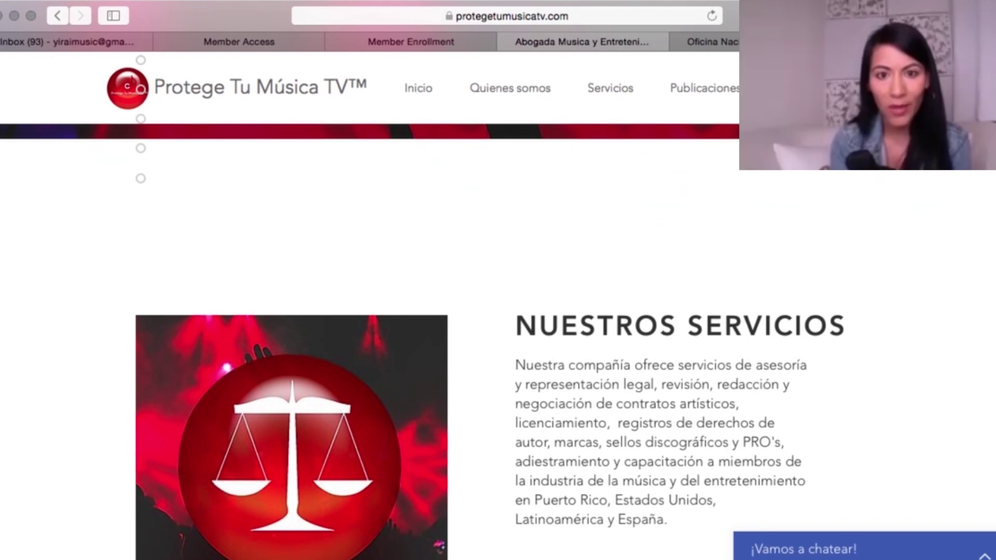